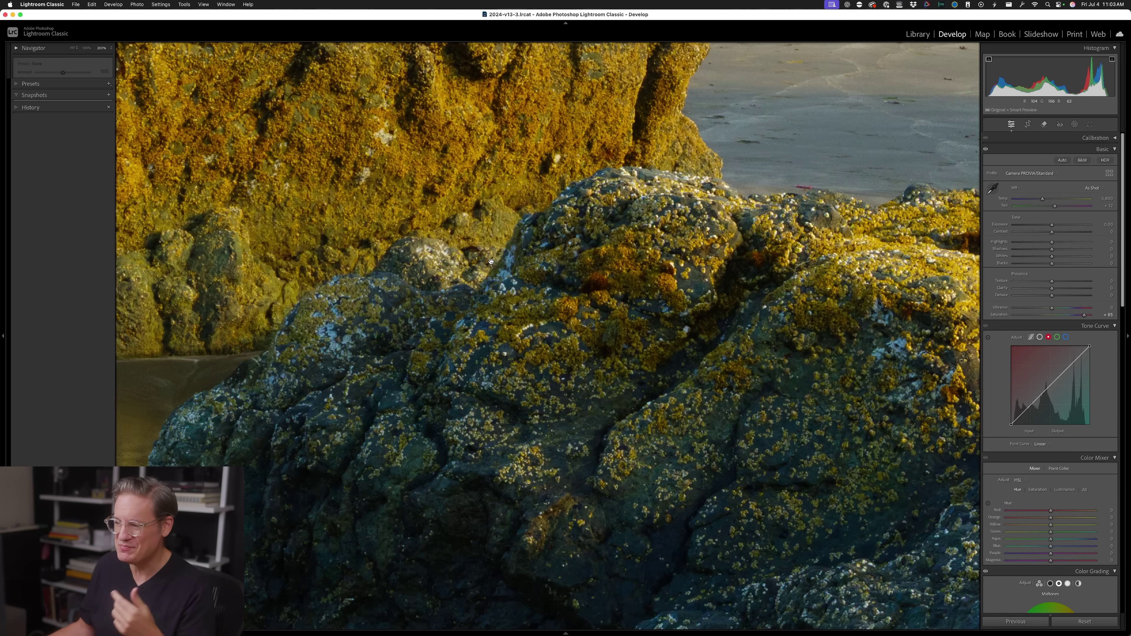
# Return to the full view of the beach photo and raise its Vibrance to about +74.
pyautogui.moveTo(431, 239); pyautogui.dragTo(539, 258)
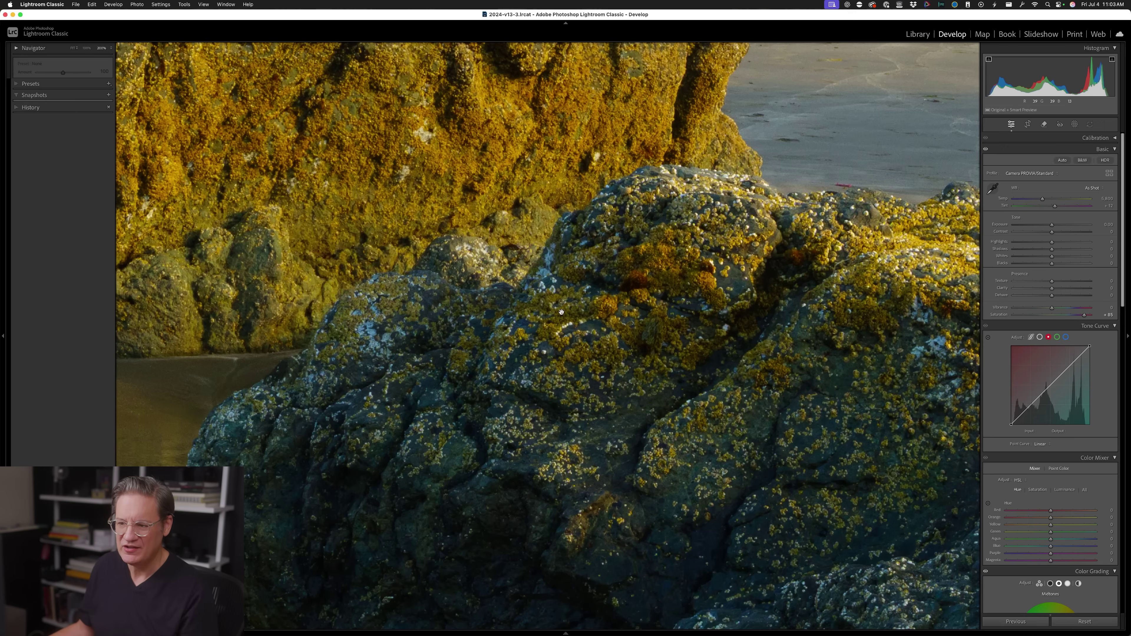
pyautogui.click(73, 48)
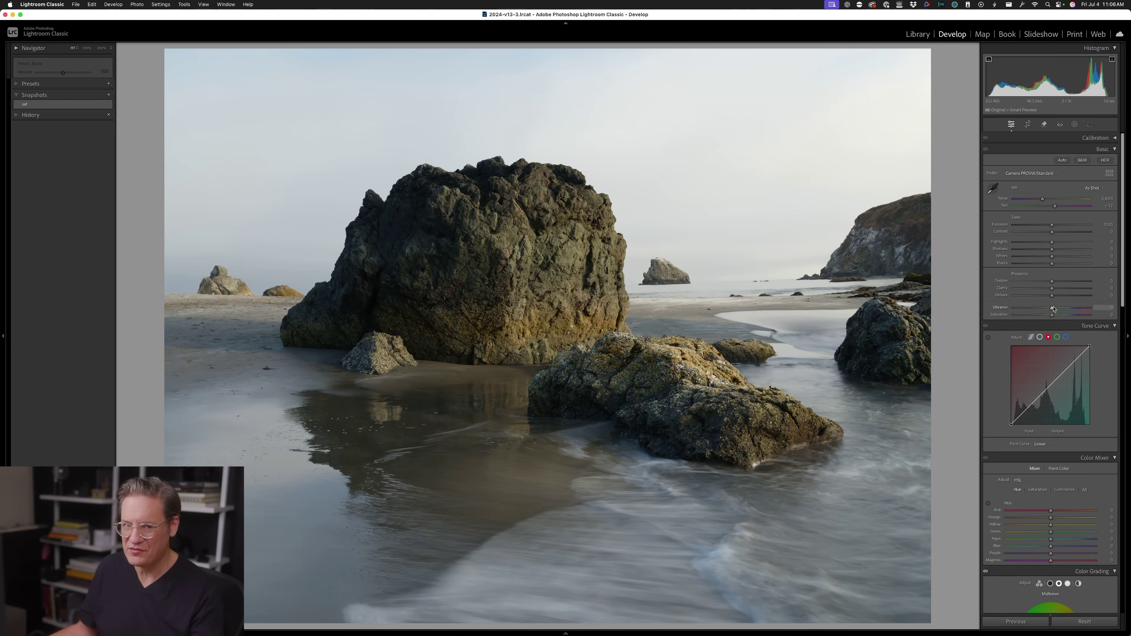
pyautogui.moveTo(1054, 309); pyautogui.dragTo(1055, 308)
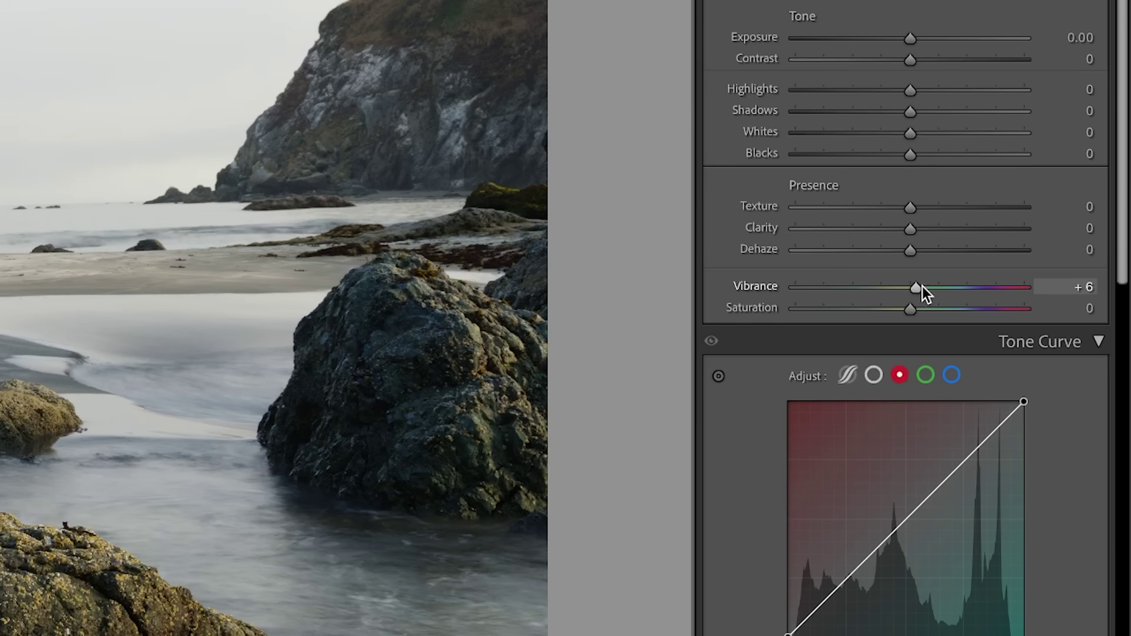
pyautogui.moveTo(923, 287); pyautogui.dragTo(992, 288)
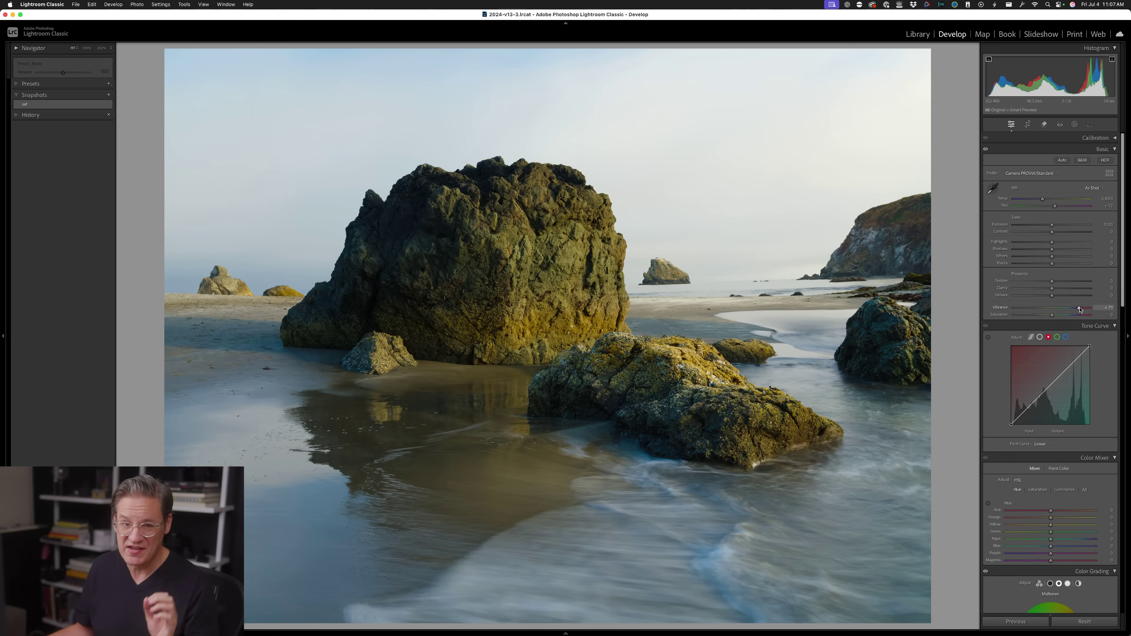
pyautogui.moveTo(1080, 309); pyautogui.dragTo(1081, 309)
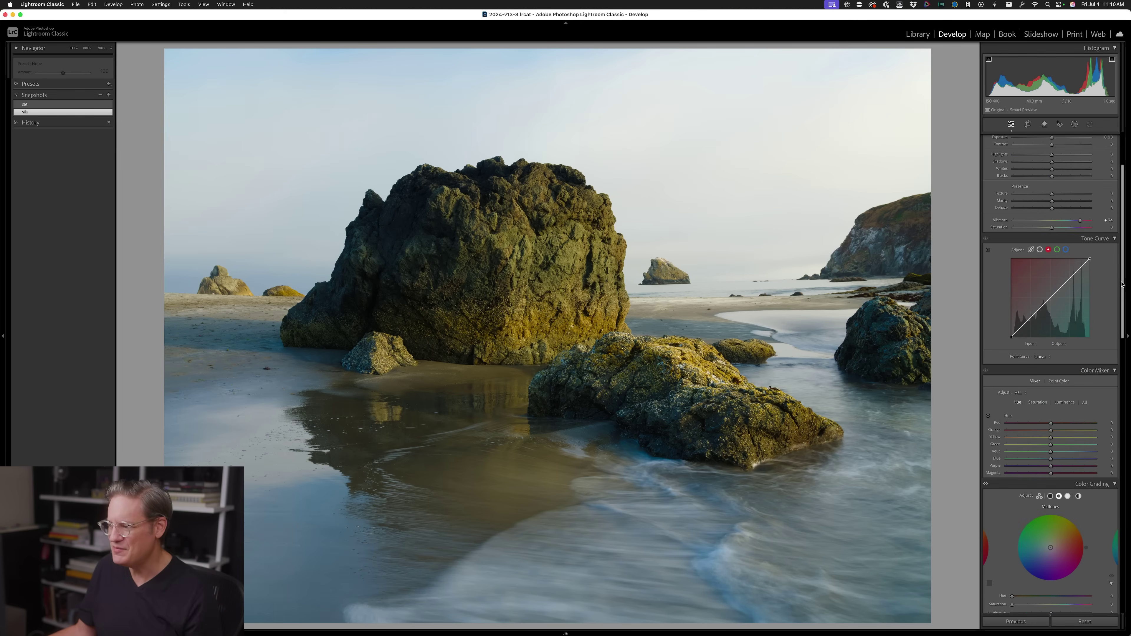
# Reset Vibrance to 0 and show the Color Mixer's saturation sliders.
pyautogui.moveTo(1123, 284); pyautogui.dragTo(1127, 316)
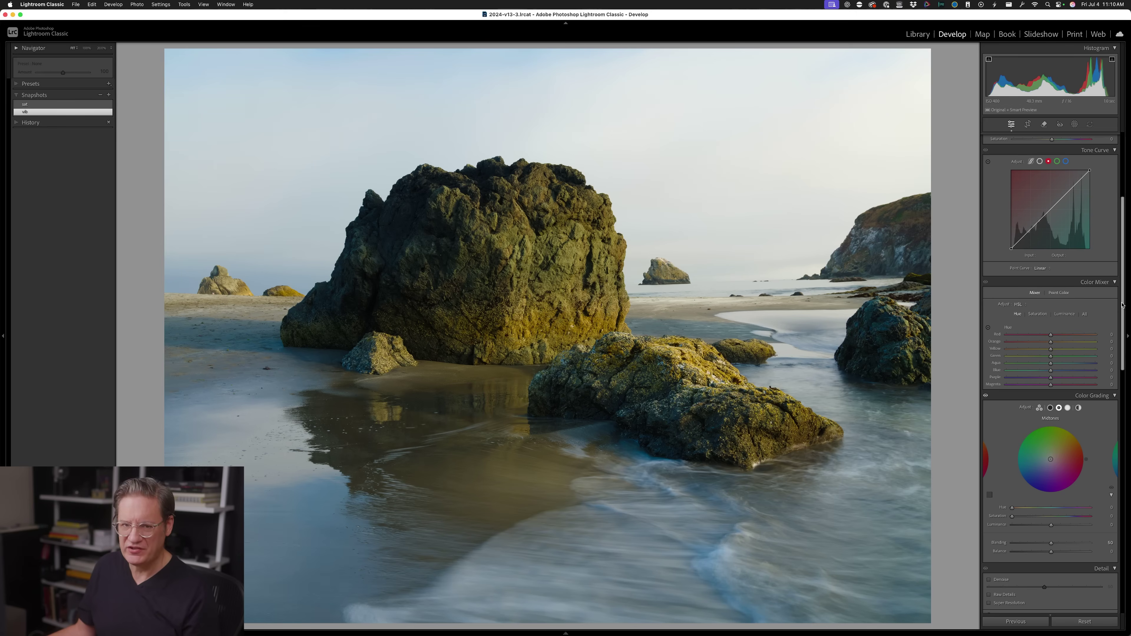
pyautogui.scroll(5, 1123, 205)
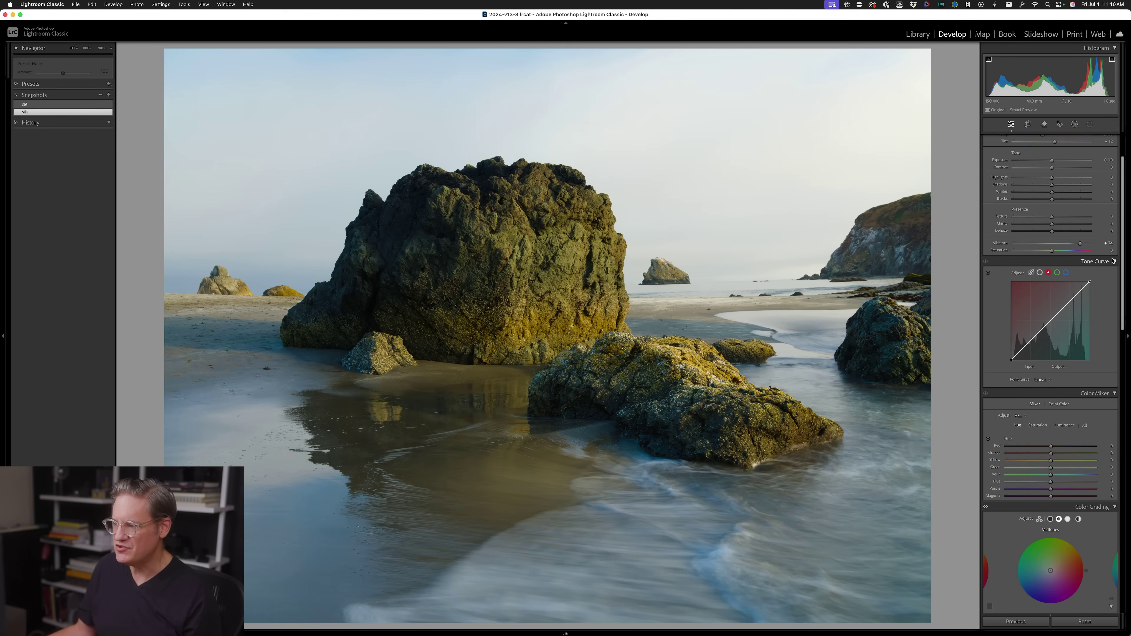
pyautogui.doubleClick(1080, 244)
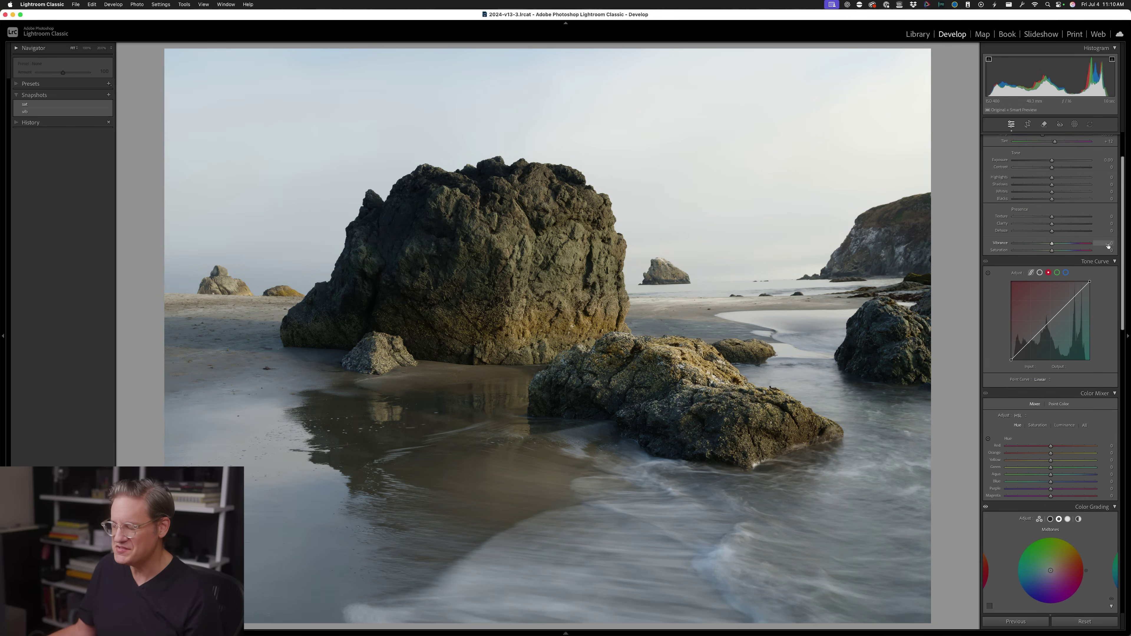
pyautogui.moveTo(1122, 234); pyautogui.dragTo(1118, 292)
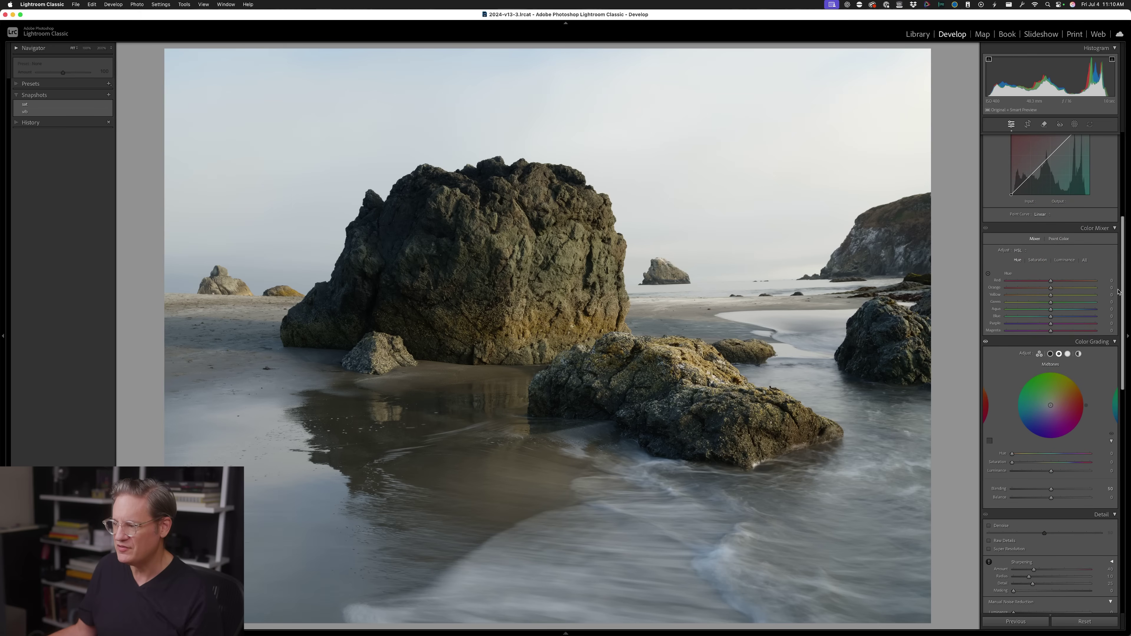
pyautogui.click(1038, 260)
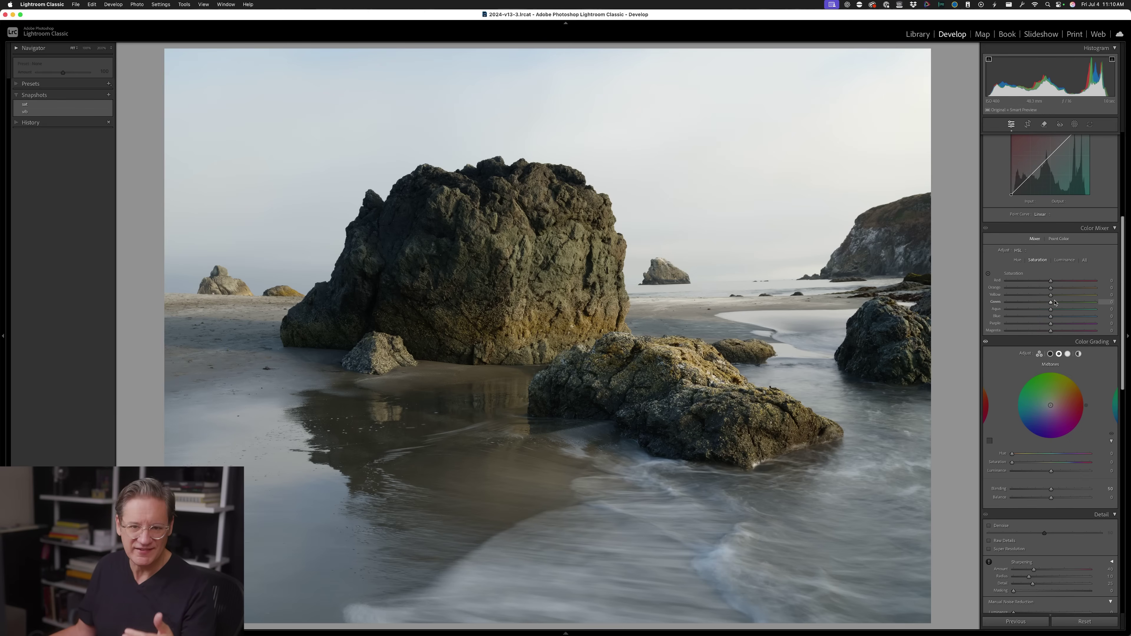
pyautogui.scroll(5, 1054, 304)
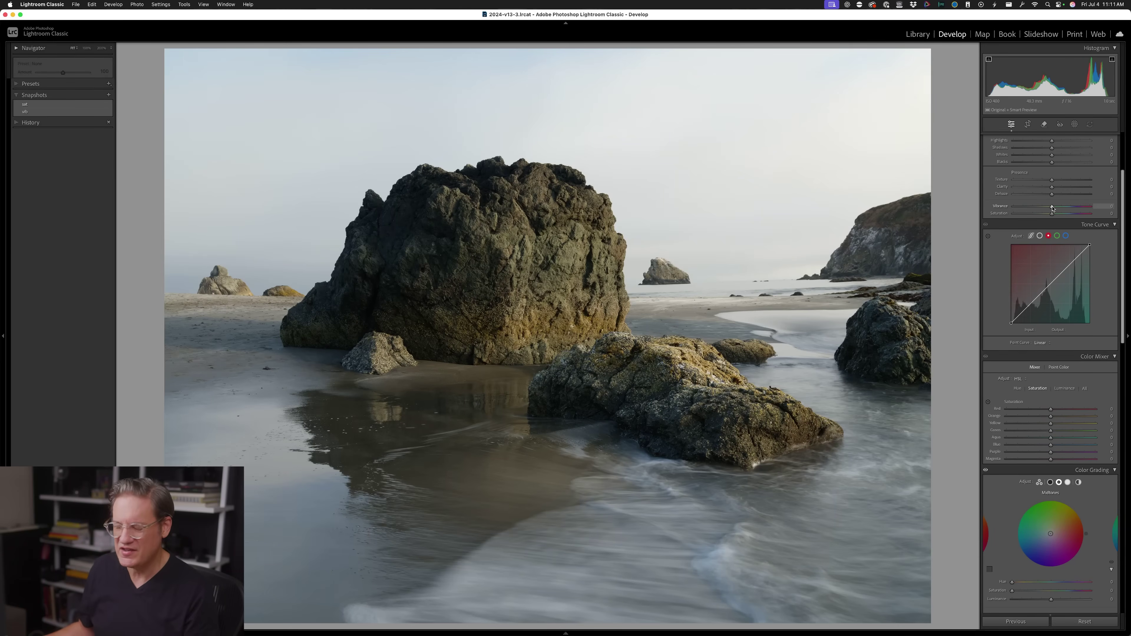
# Restore the saved snapshot with the boosted Vibrance.
pyautogui.click(66, 112)
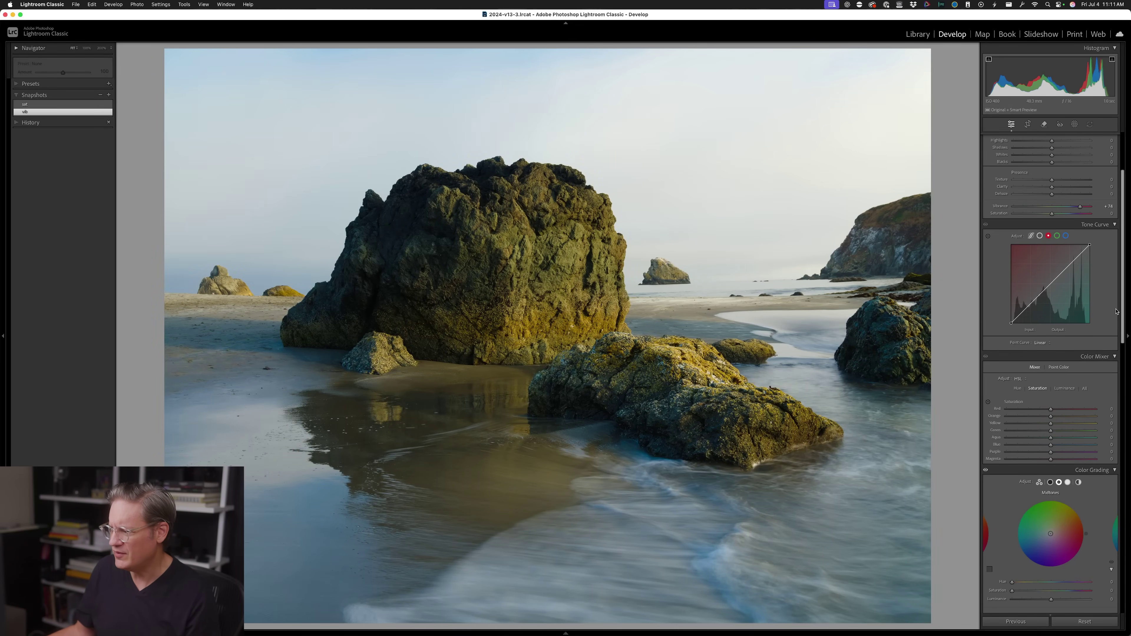
pyautogui.scroll(-1, 1122, 297)
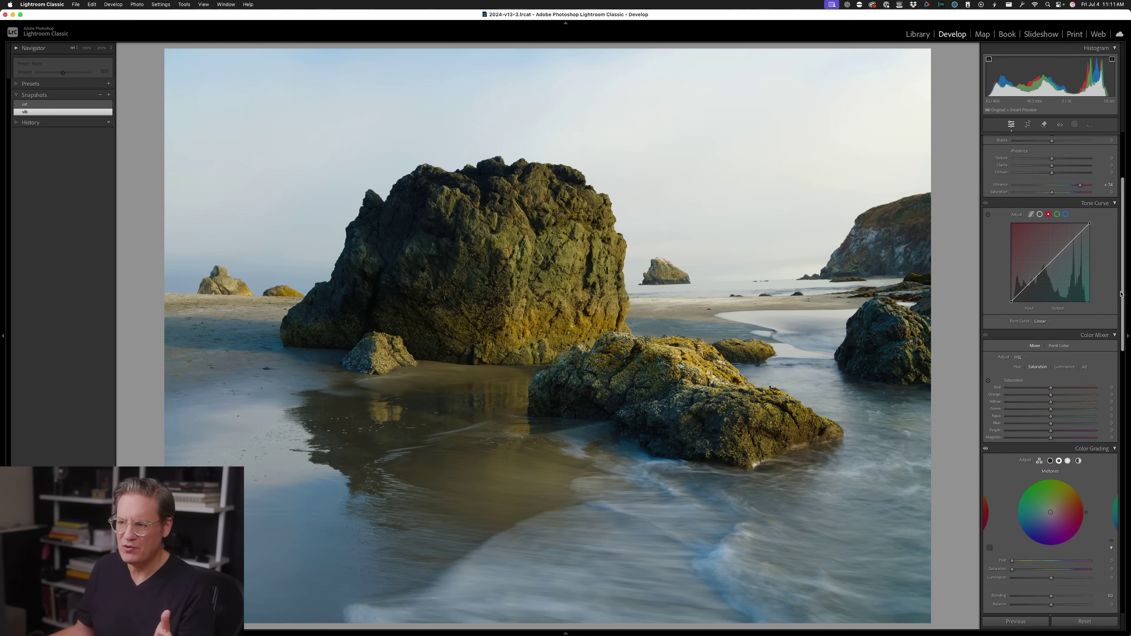
pyautogui.scroll(-1, 1122, 294)
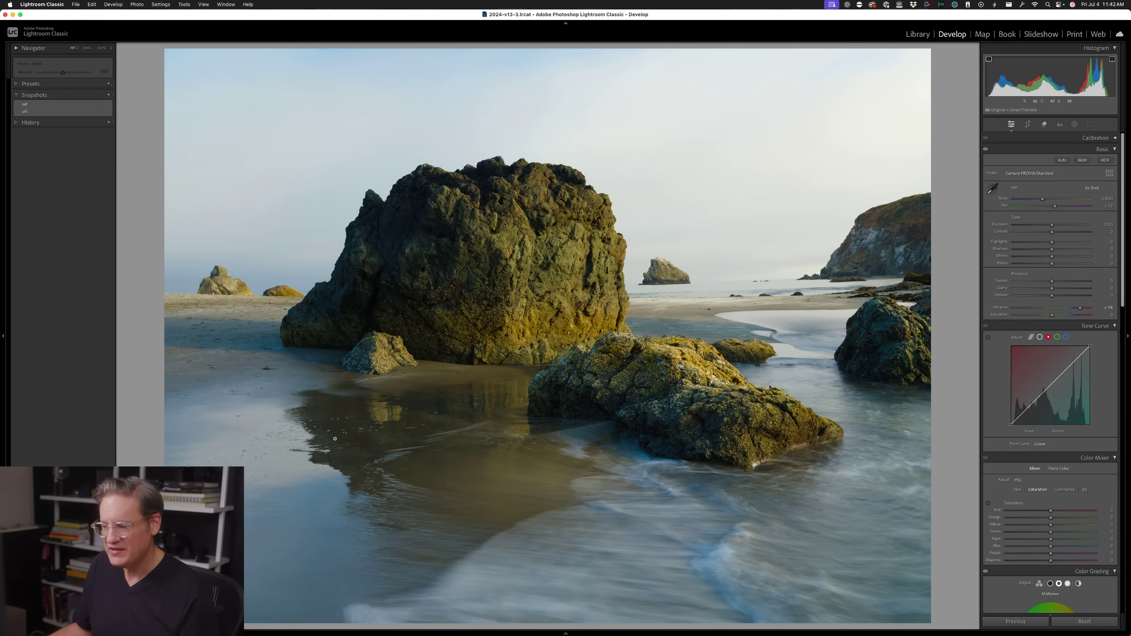
# Inspect the blue cast on the wet sand, and lower the Color Mixer saturation of Aqua to -11 and Blue to about -19.
pyautogui.click(286, 475)
pyautogui.moveTo(285, 474); pyautogui.dragTo(469, 356)
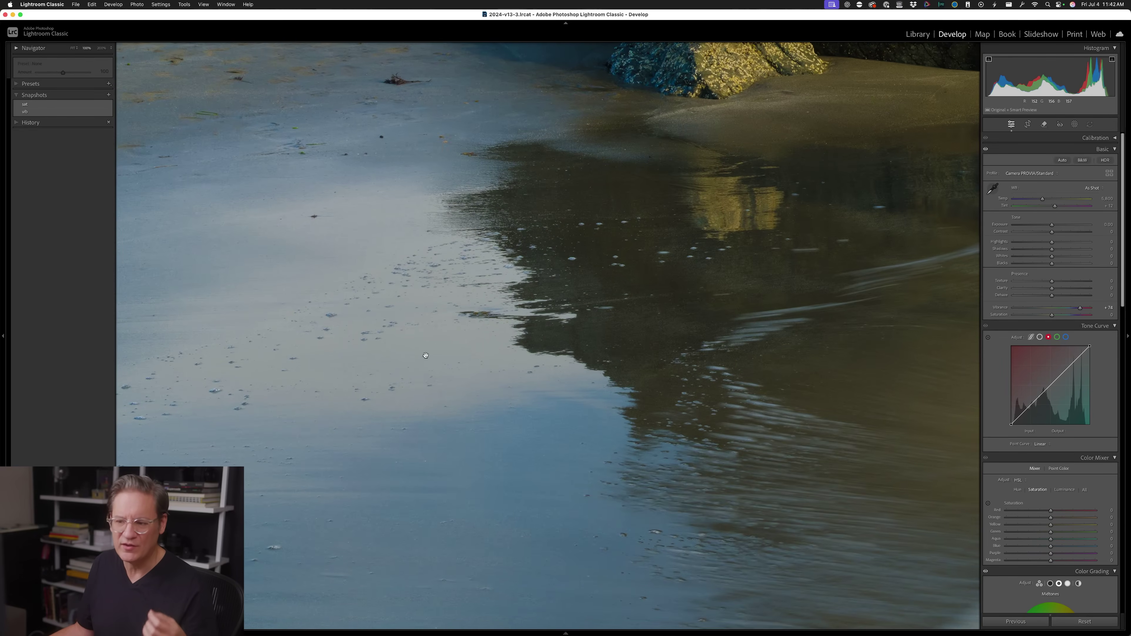
pyautogui.moveTo(379, 315); pyautogui.dragTo(460, 364)
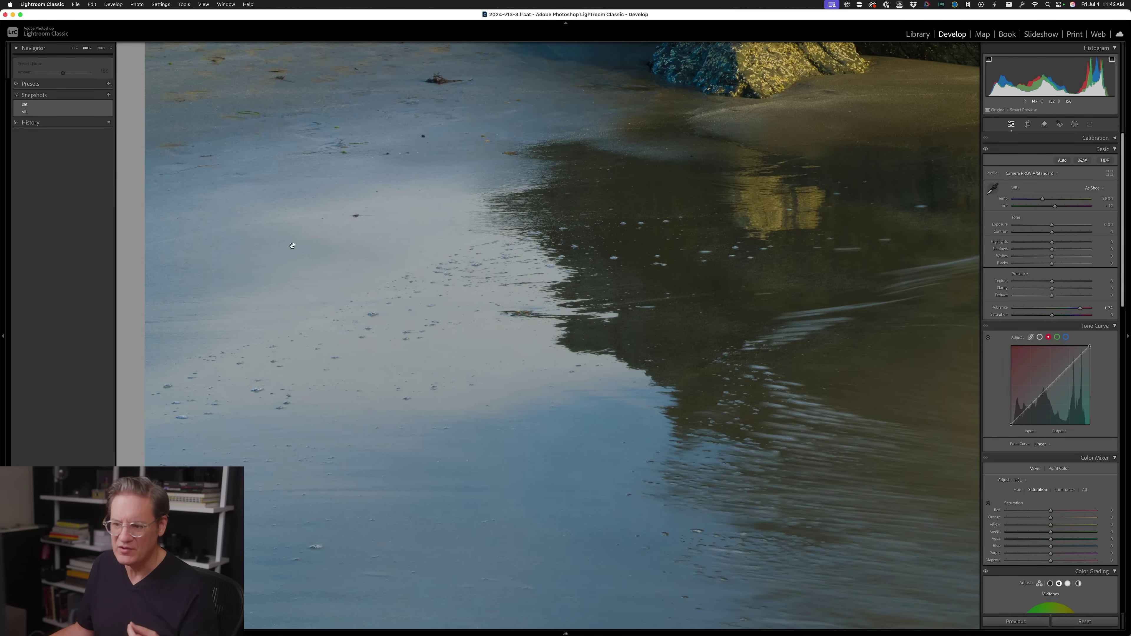
pyautogui.moveTo(460, 364); pyautogui.dragTo(460, 364)
pyautogui.scroll(-5, 1049, 346)
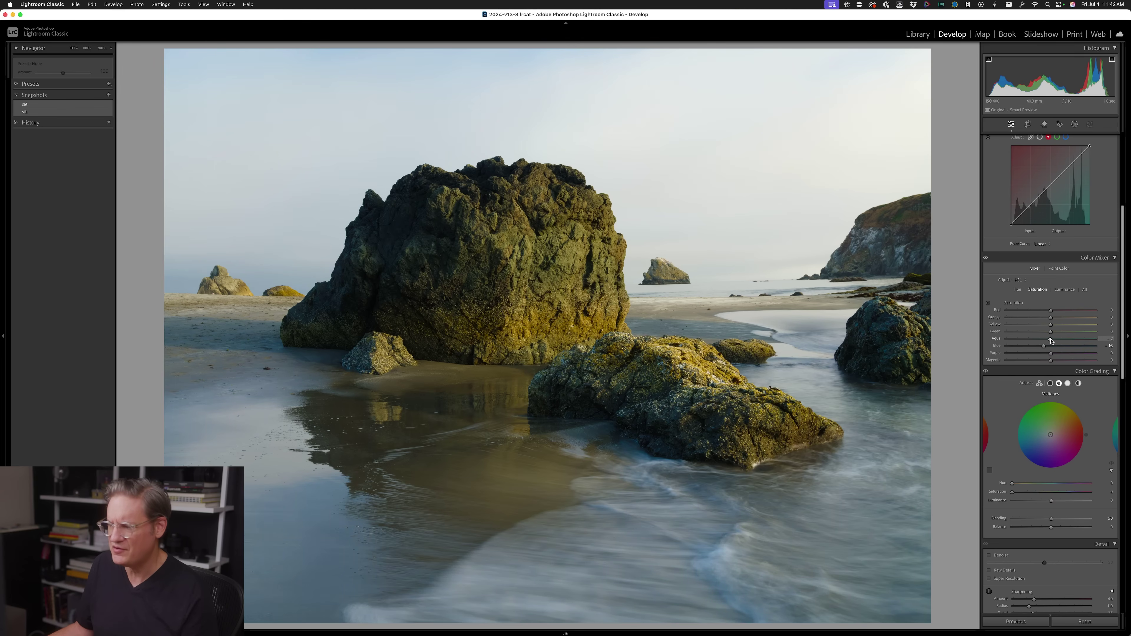
pyautogui.moveTo(1050, 339); pyautogui.dragTo(1050, 339)
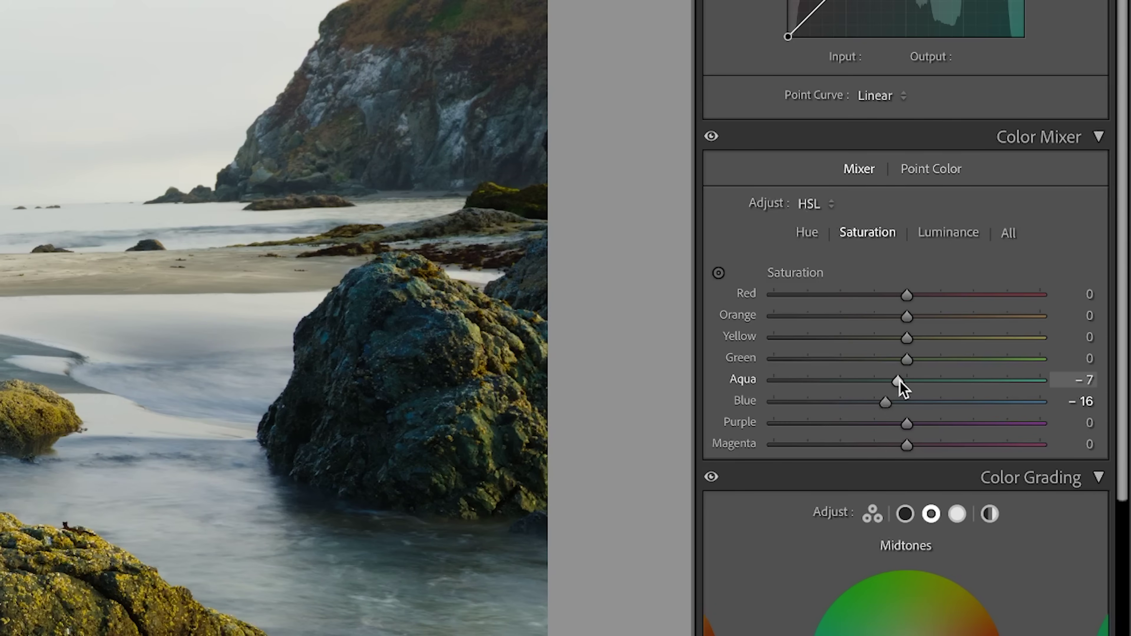
pyautogui.moveTo(900, 381); pyautogui.dragTo(895, 381)
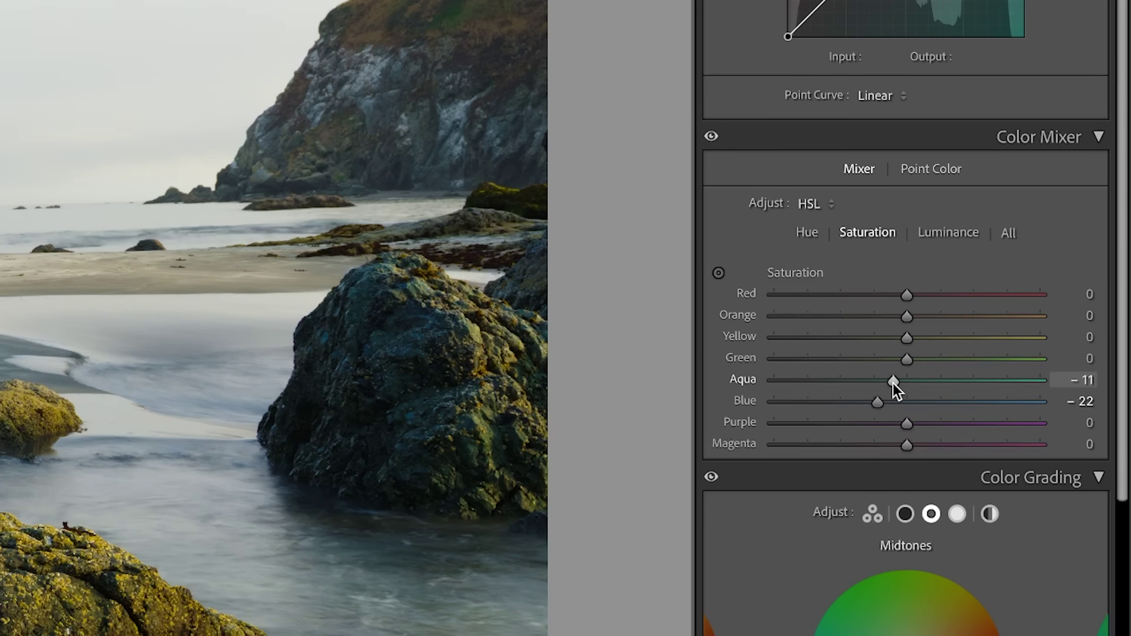
pyautogui.moveTo(879, 402); pyautogui.dragTo(882, 402)
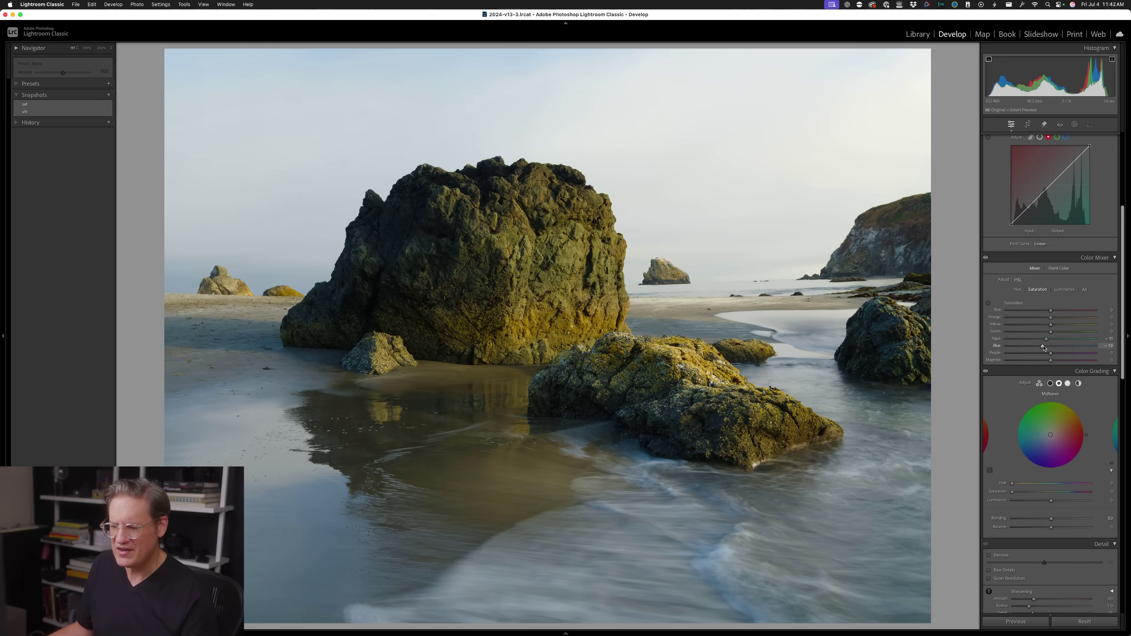
# Slightly darken the Blue and Aqua luminance in the Color Mixer.
pyautogui.click(1064, 290)
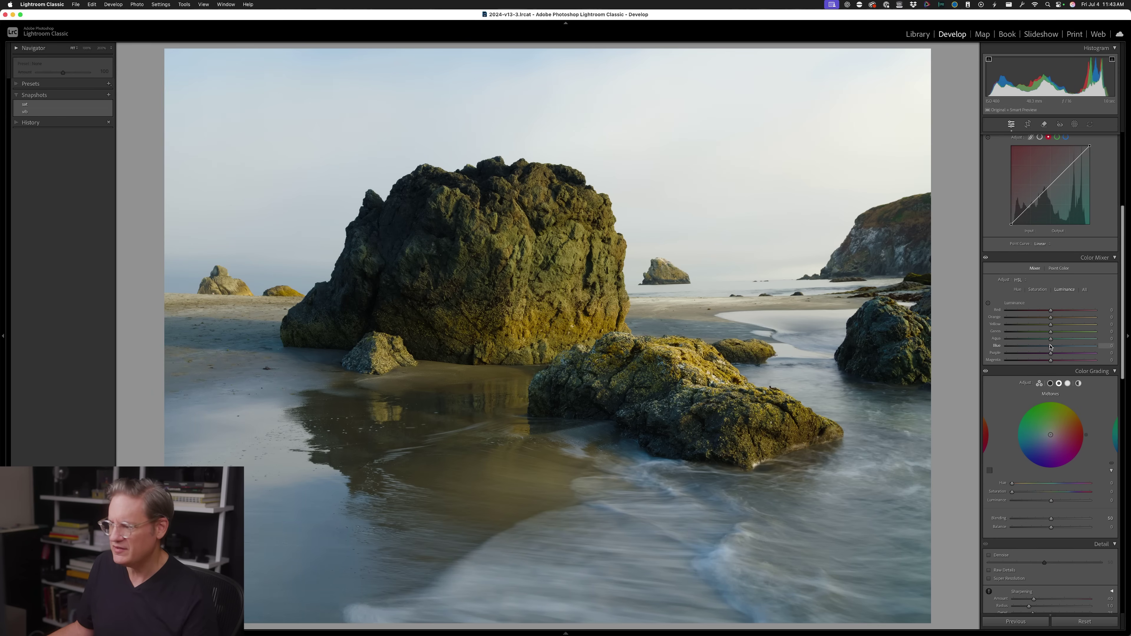
pyautogui.moveTo(1052, 348); pyautogui.dragTo(1051, 338)
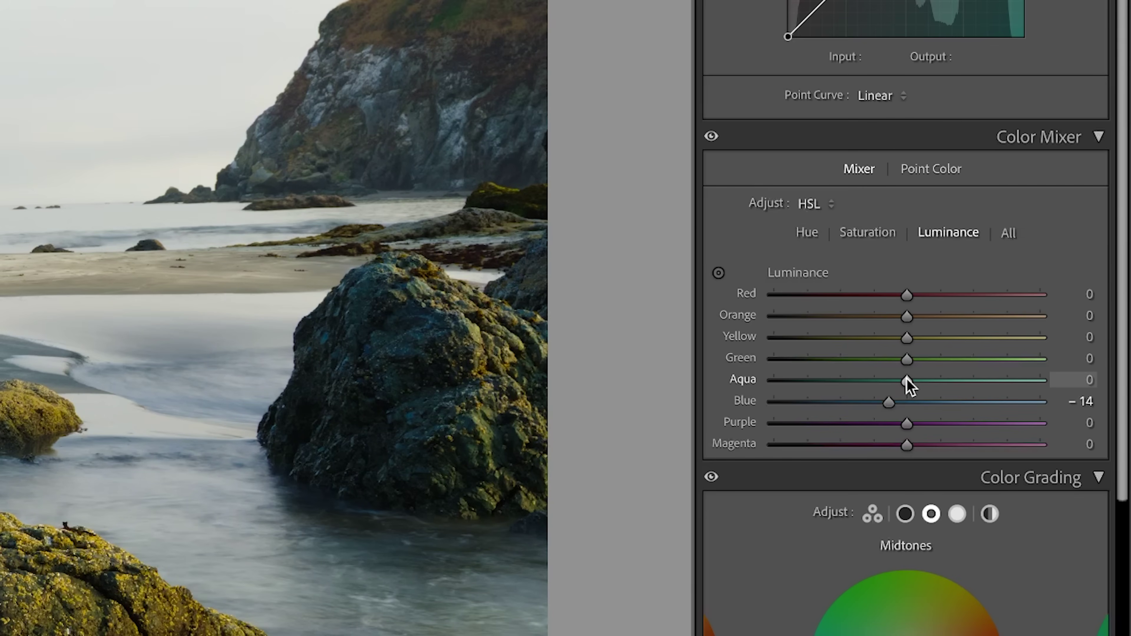
pyautogui.moveTo(905, 377); pyautogui.dragTo(901, 378)
pyautogui.moveTo(896, 378); pyautogui.dragTo(896, 379)
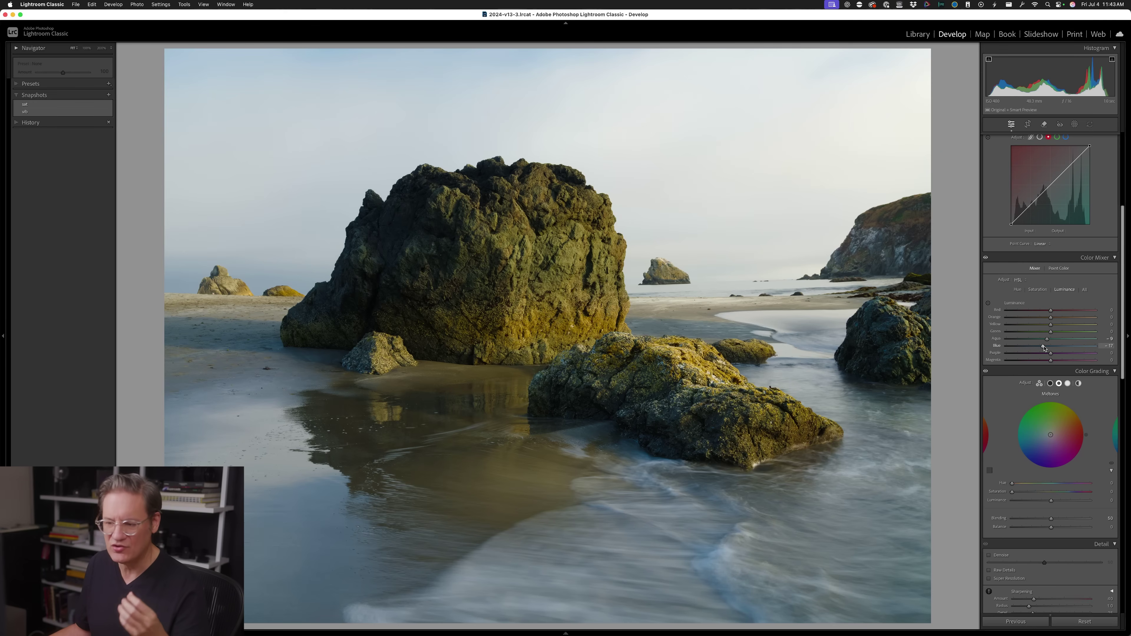
pyautogui.moveTo(1043, 347); pyautogui.dragTo(1041, 351)
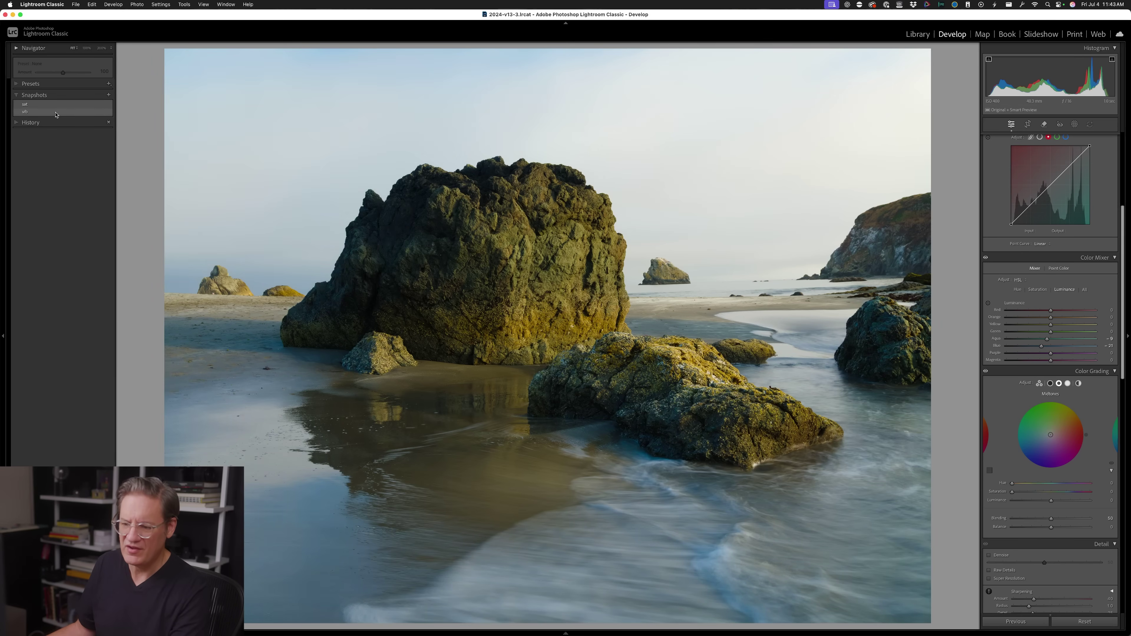
# Examine the wet sand's reflection up close and shift the Aqua hue to about +3 and the Blue hue to about +4.
pyautogui.click(240, 445)
pyautogui.moveTo(289, 360); pyautogui.dragTo(340, 245)
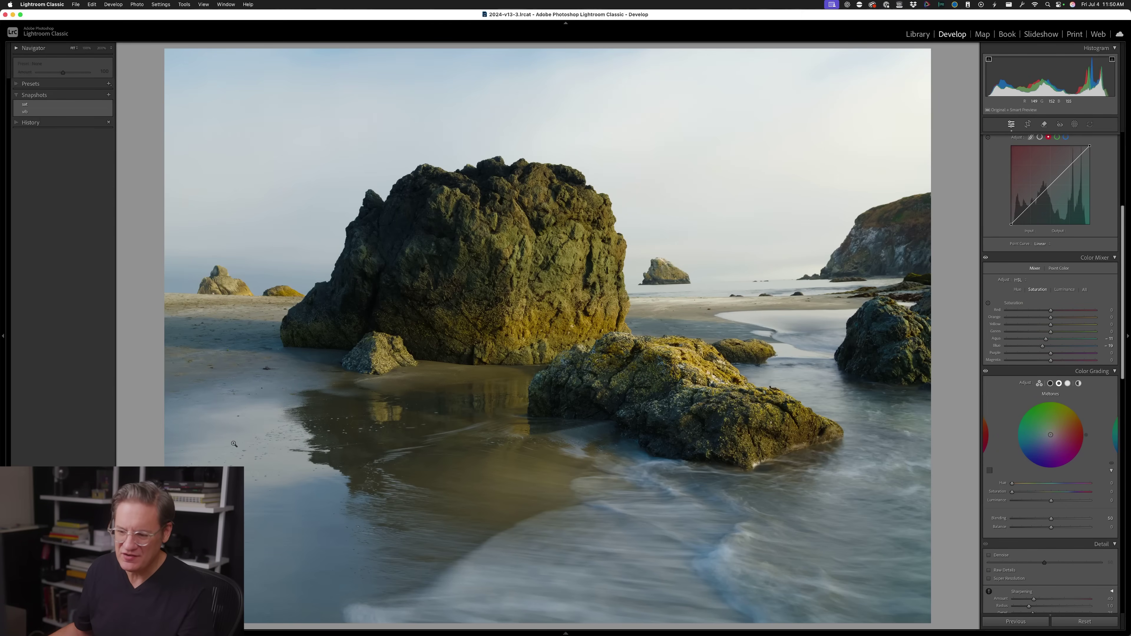
pyautogui.click(265, 445)
pyautogui.moveTo(265, 446); pyautogui.dragTo(917, 303)
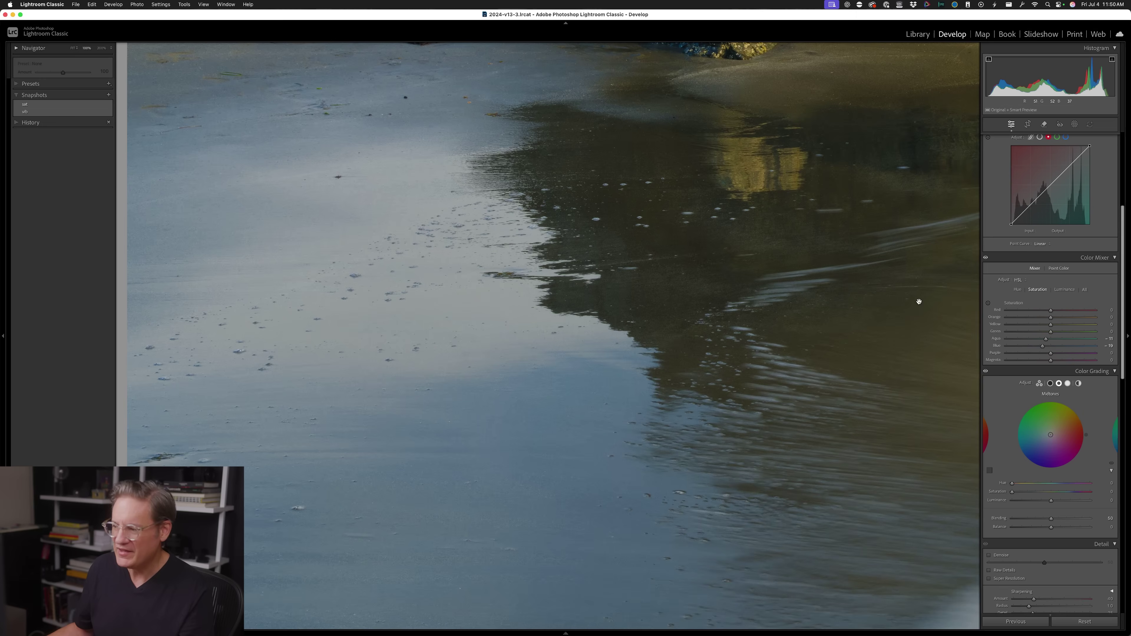
pyautogui.click(1020, 291)
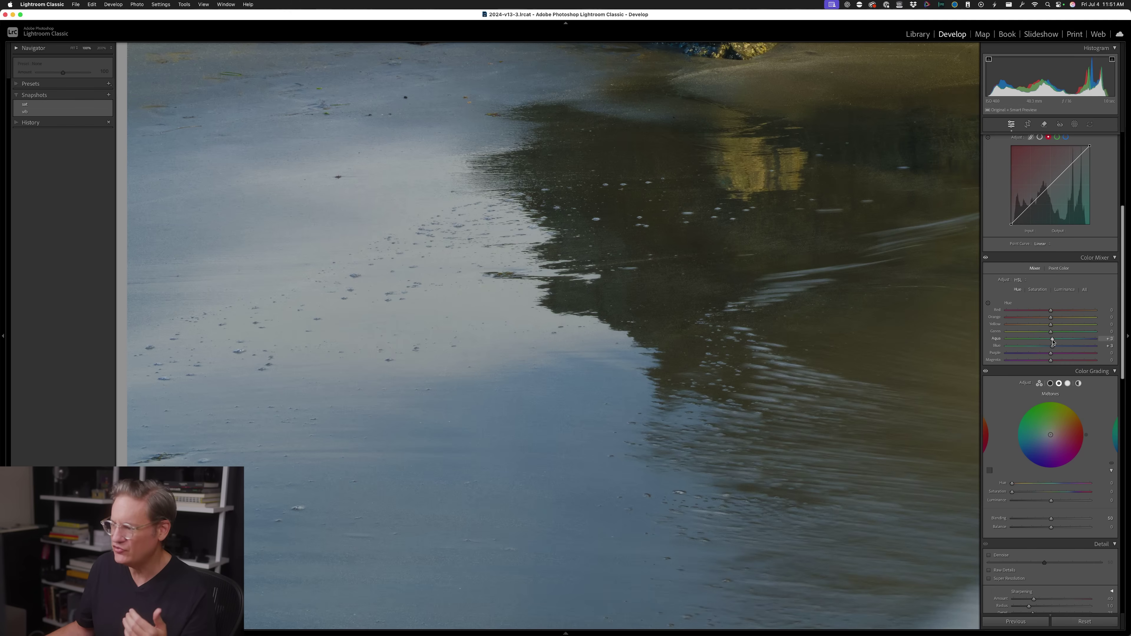
pyautogui.moveTo(1053, 346); pyautogui.dragTo(1054, 348)
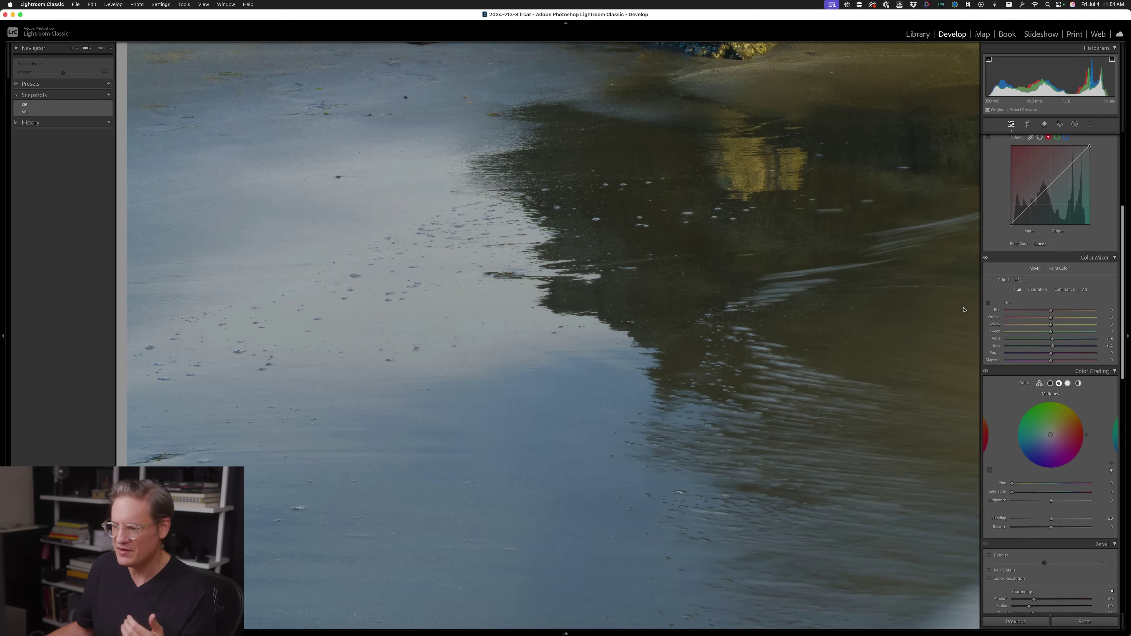
pyautogui.click(637, 315)
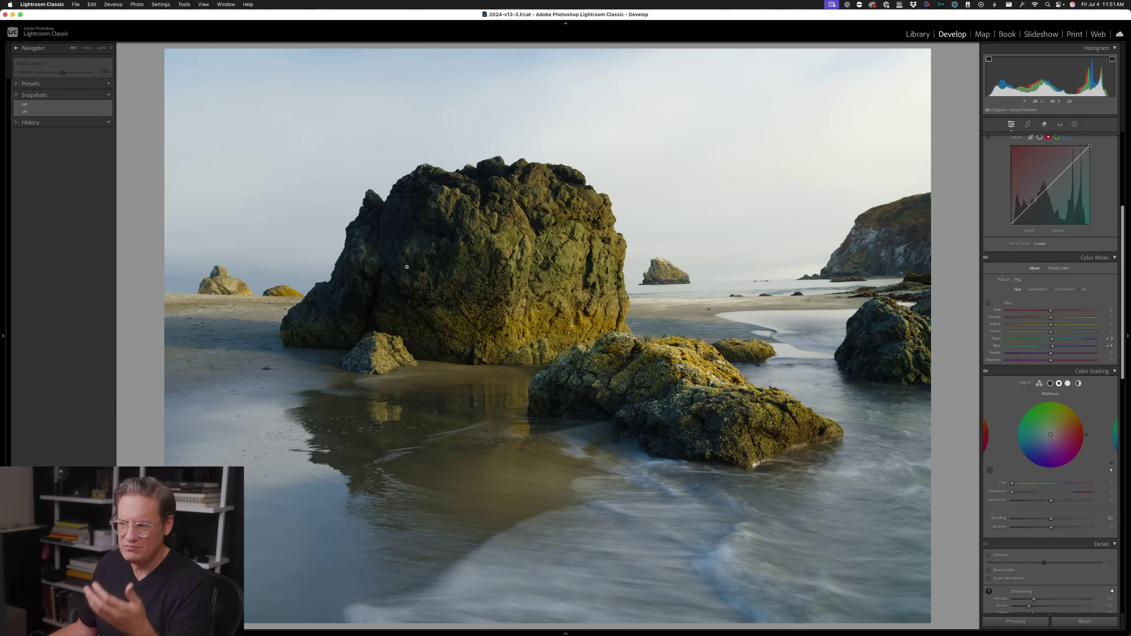
# Reset all Color Mixer adjustments and check the blue cast in the wet sand again.
pyautogui.click(102, 113)
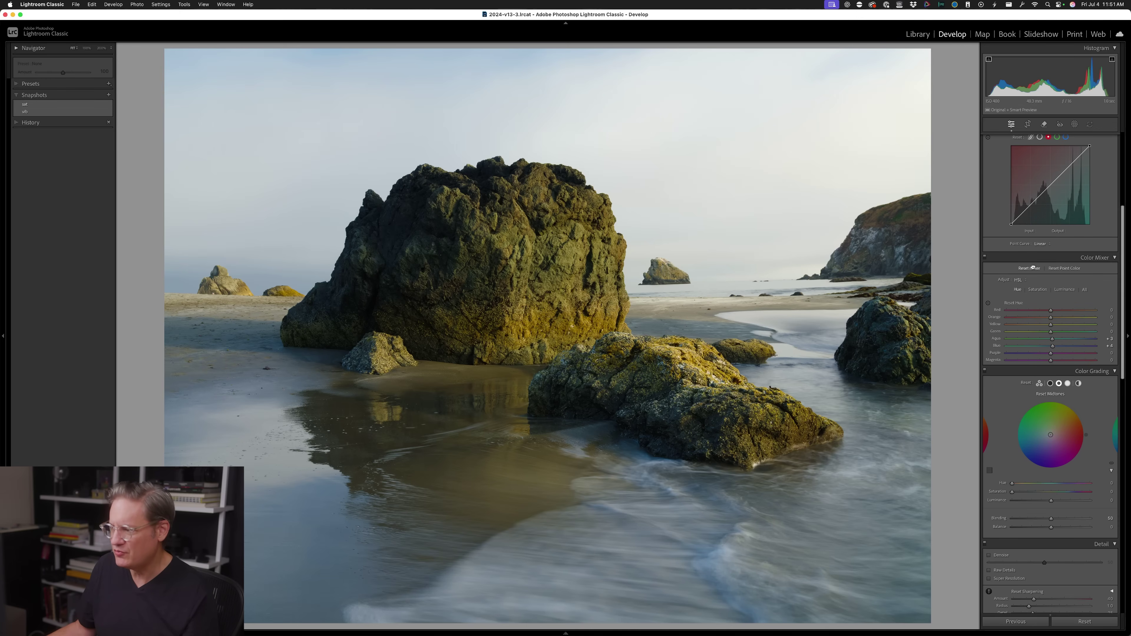
pyautogui.click(1033, 269)
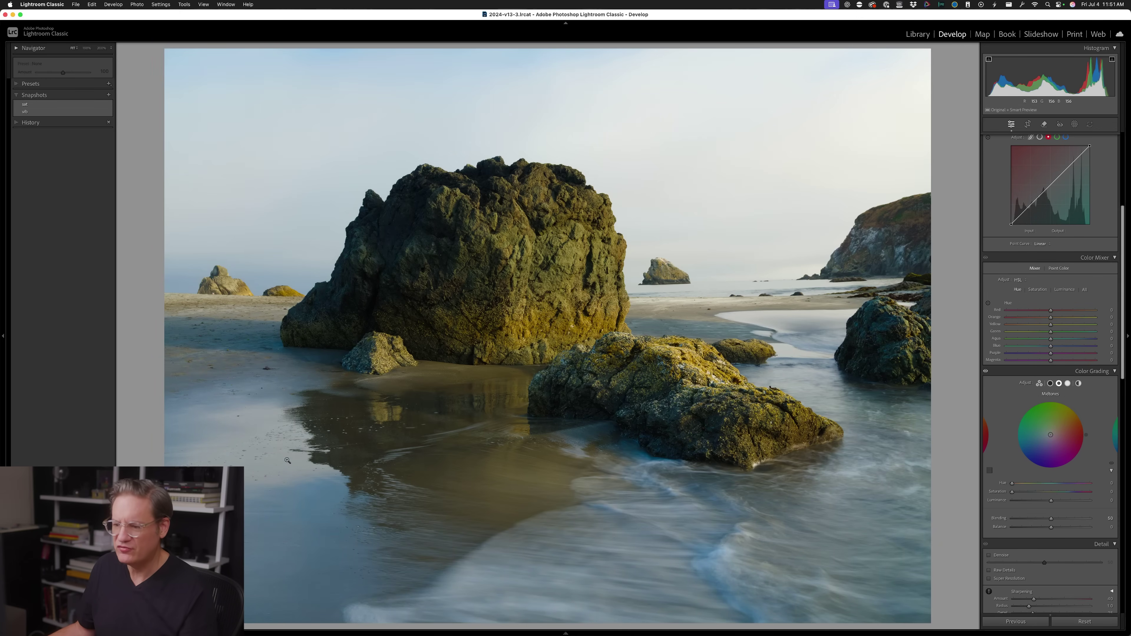
pyautogui.moveTo(262, 480); pyautogui.dragTo(706, 325)
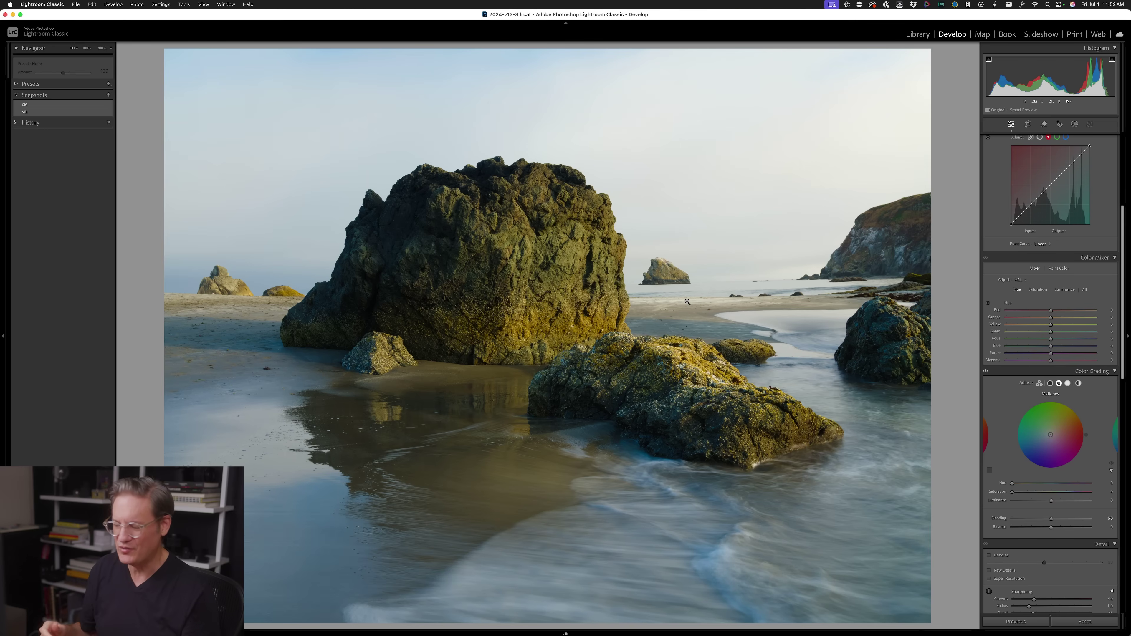
# Lower the Blue saturation in the Color Mixer to about -58.
pyautogui.click(1038, 291)
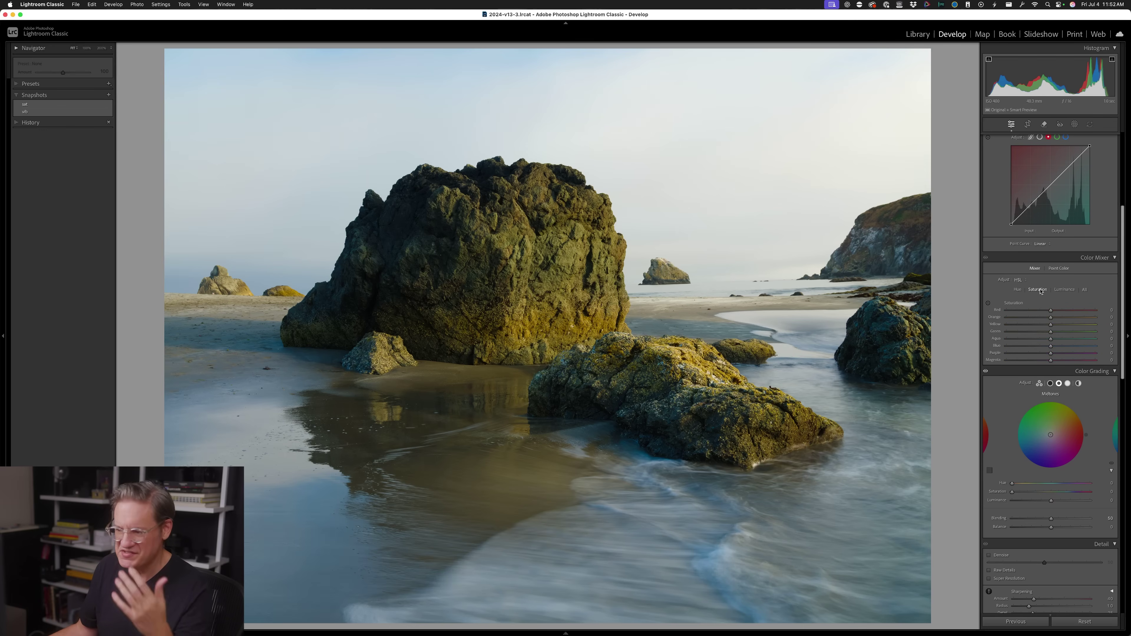
pyautogui.scroll(-2, 1047, 298)
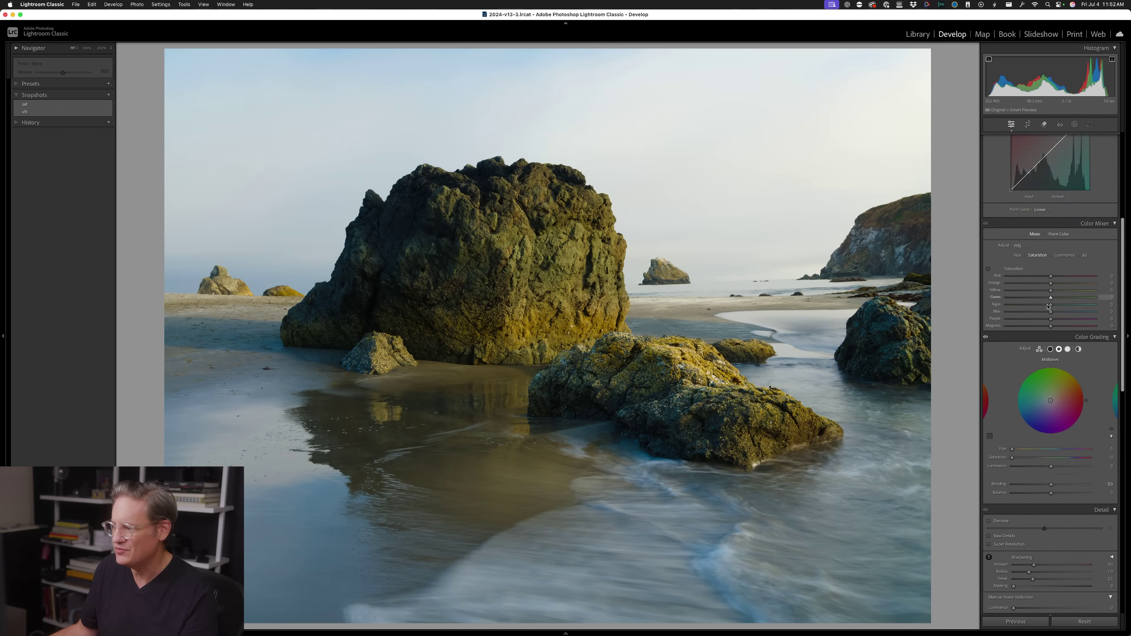
pyautogui.moveTo(1050, 311); pyautogui.dragTo(1033, 311)
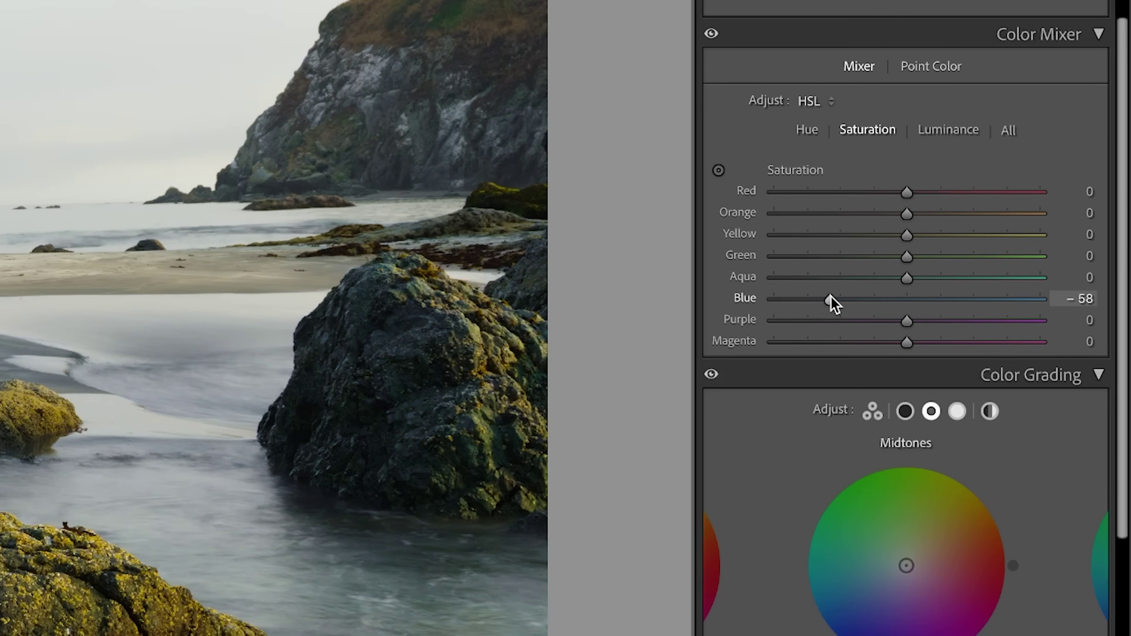
# Ease the Blue saturation to about -54, lower the Aqua saturation to about -34, and check the wet sand up close.
pyautogui.moveTo(824, 304); pyautogui.dragTo(836, 302)
pyautogui.moveTo(907, 278); pyautogui.dragTo(872, 278)
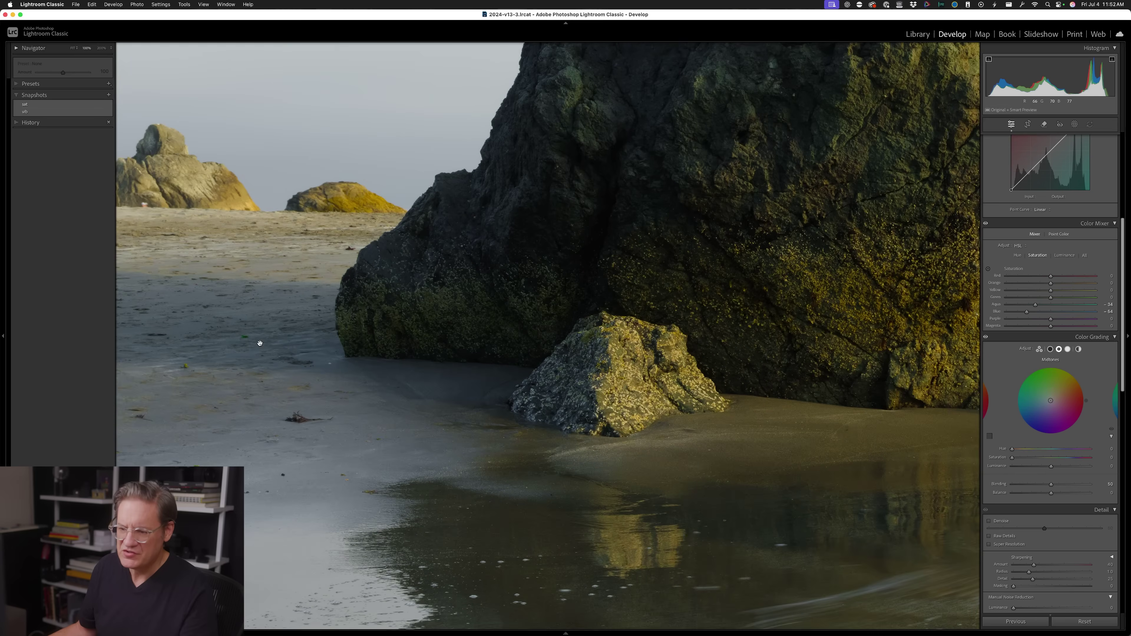
pyautogui.moveTo(256, 343); pyautogui.dragTo(460, 294)
pyautogui.moveTo(509, 454); pyautogui.dragTo(550, 196)
pyautogui.click(550, 381)
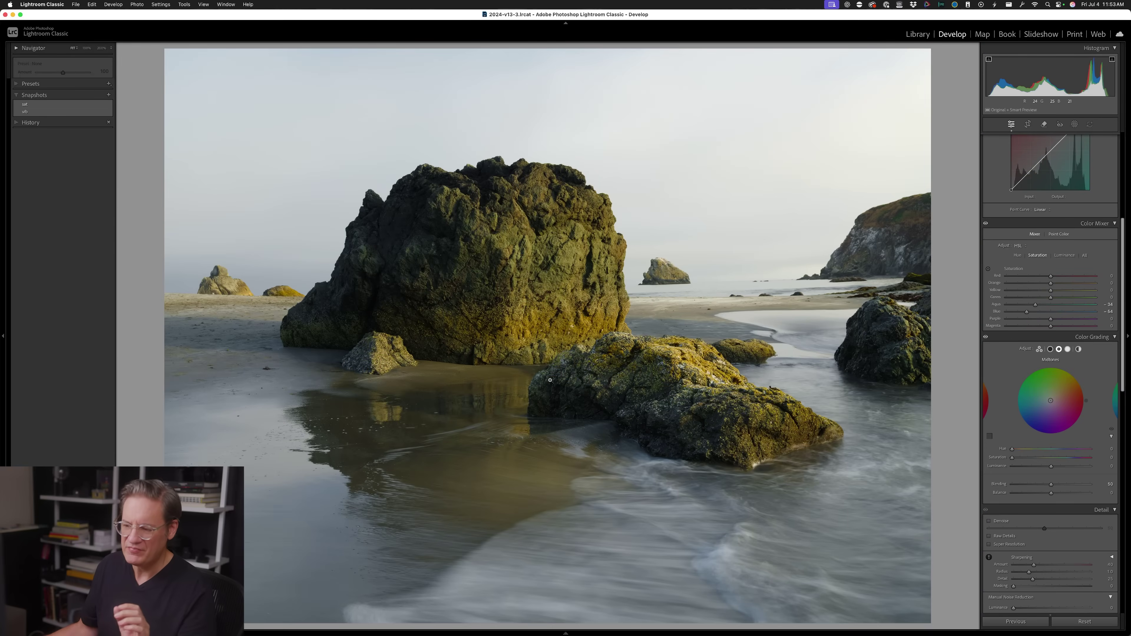
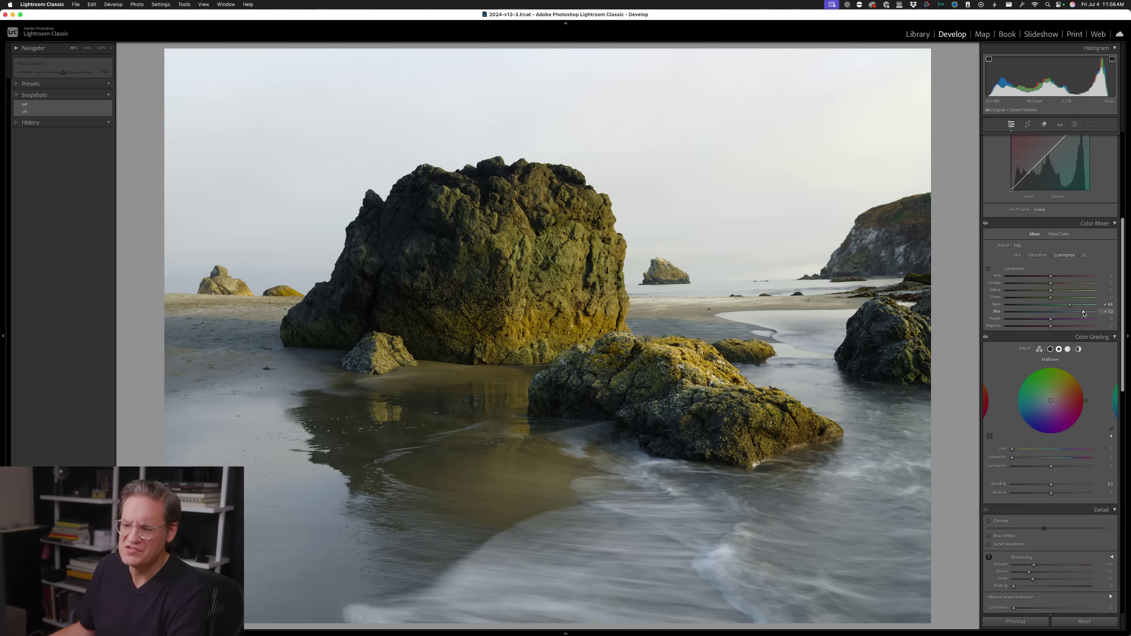
# Set the Aqua luminance to +39 and compare the corrected photo with the saved snapshot.
pyautogui.moveTo(1074, 306); pyautogui.dragTo(1071, 307)
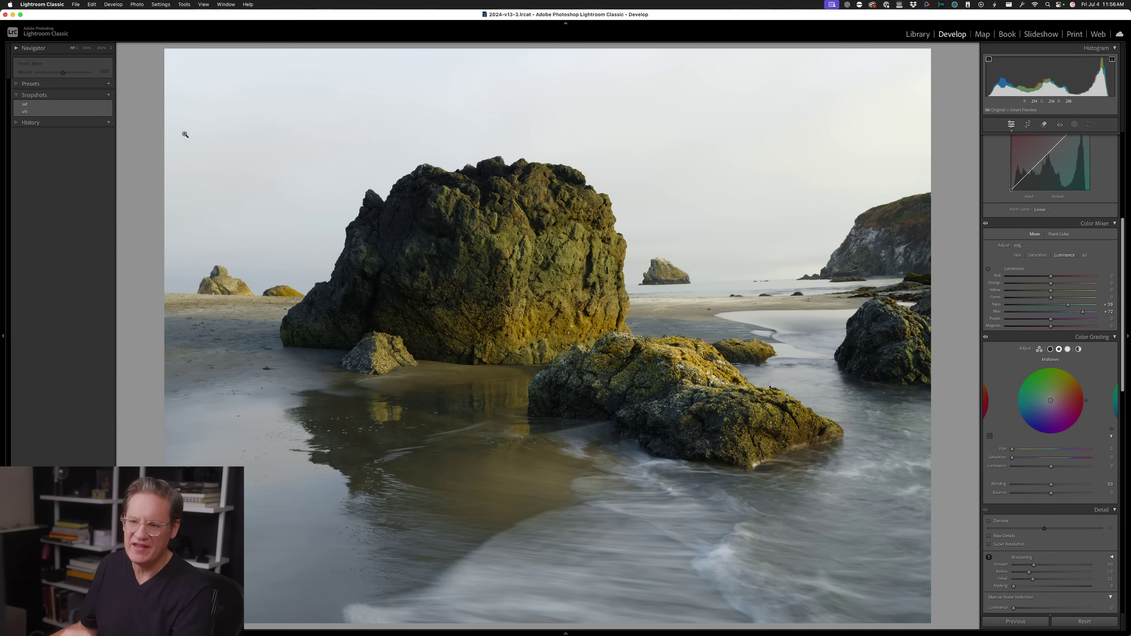
pyautogui.click(81, 112)
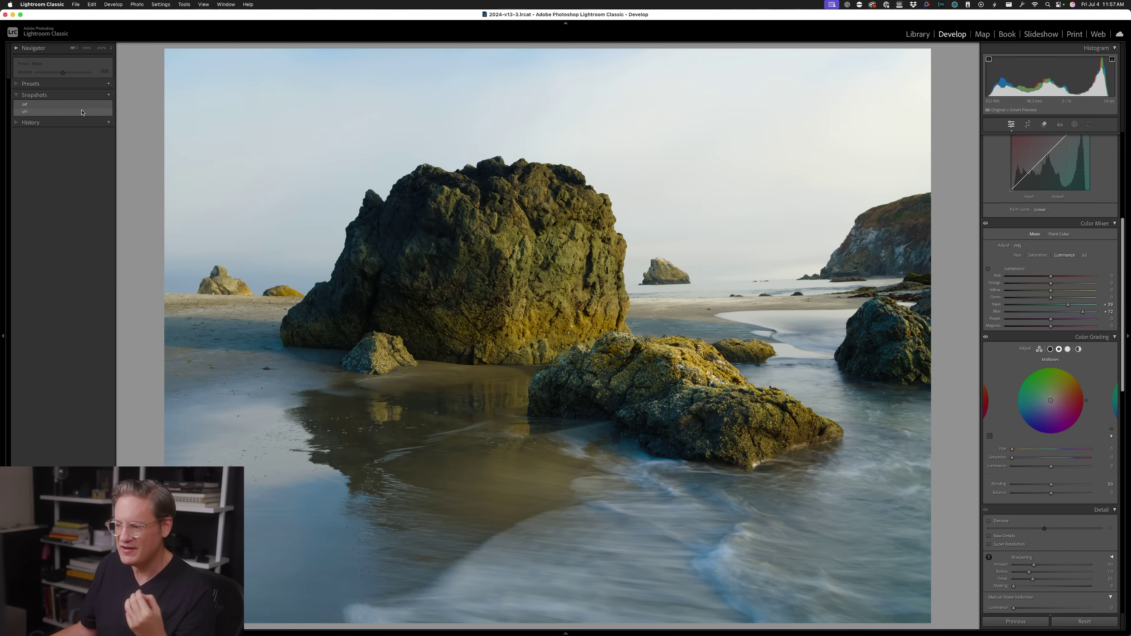
pyautogui.click(81, 112)
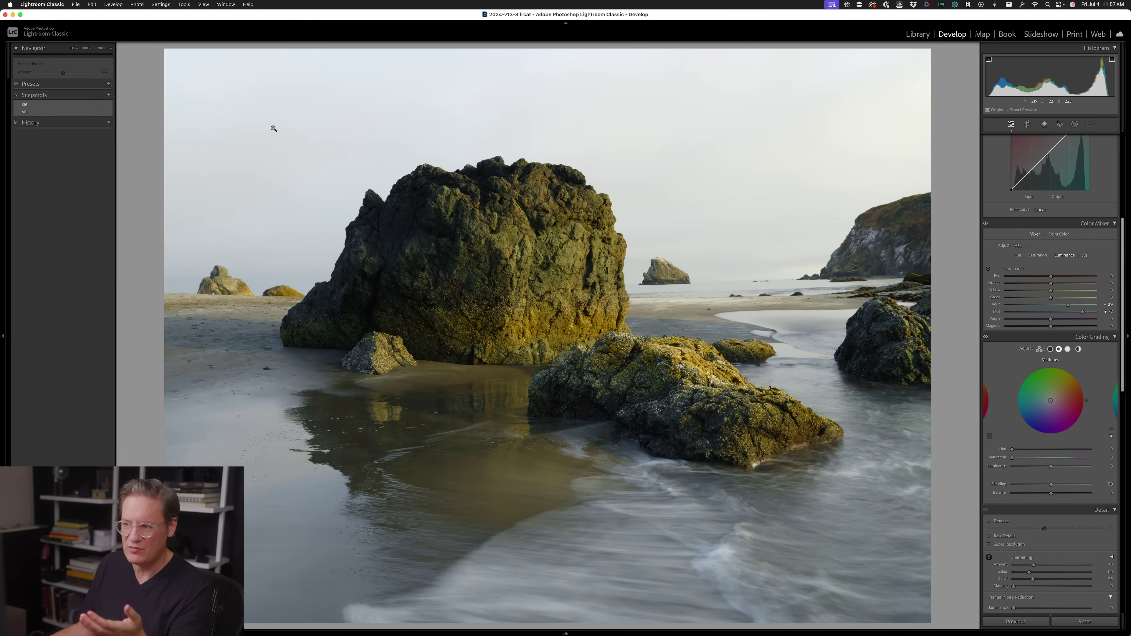
# Examine the yellow growth on the large rock and the foreground rocks up close.
pyautogui.click(568, 299)
pyautogui.moveTo(606, 349); pyautogui.dragTo(209, 207)
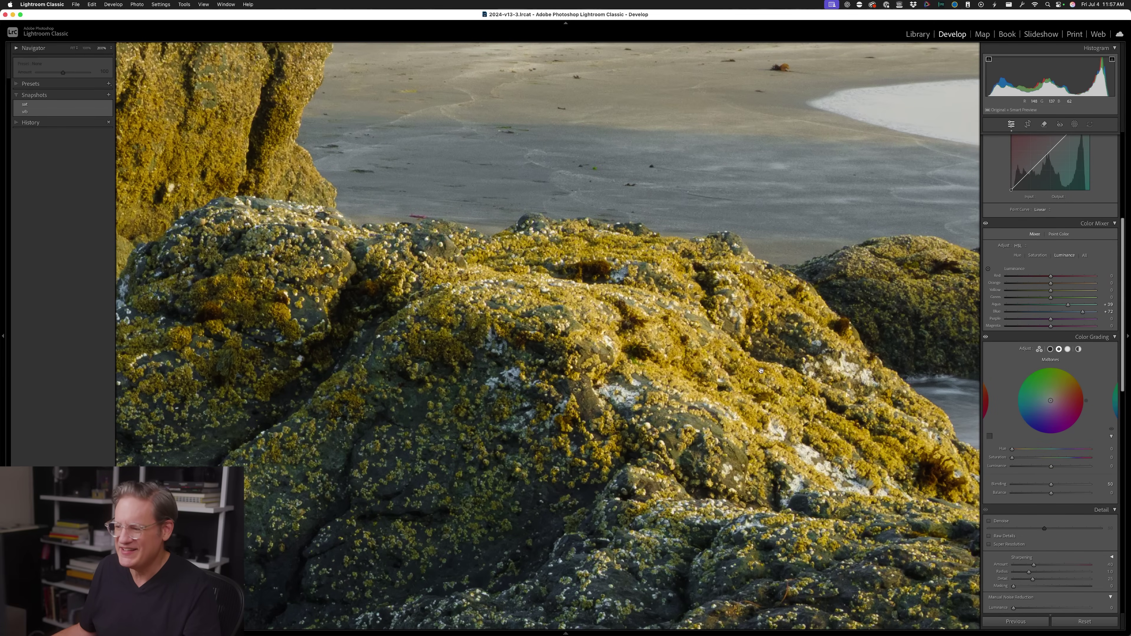
pyautogui.moveTo(380, 289); pyautogui.dragTo(578, 428)
pyautogui.moveTo(303, 197); pyautogui.dragTo(482, 247)
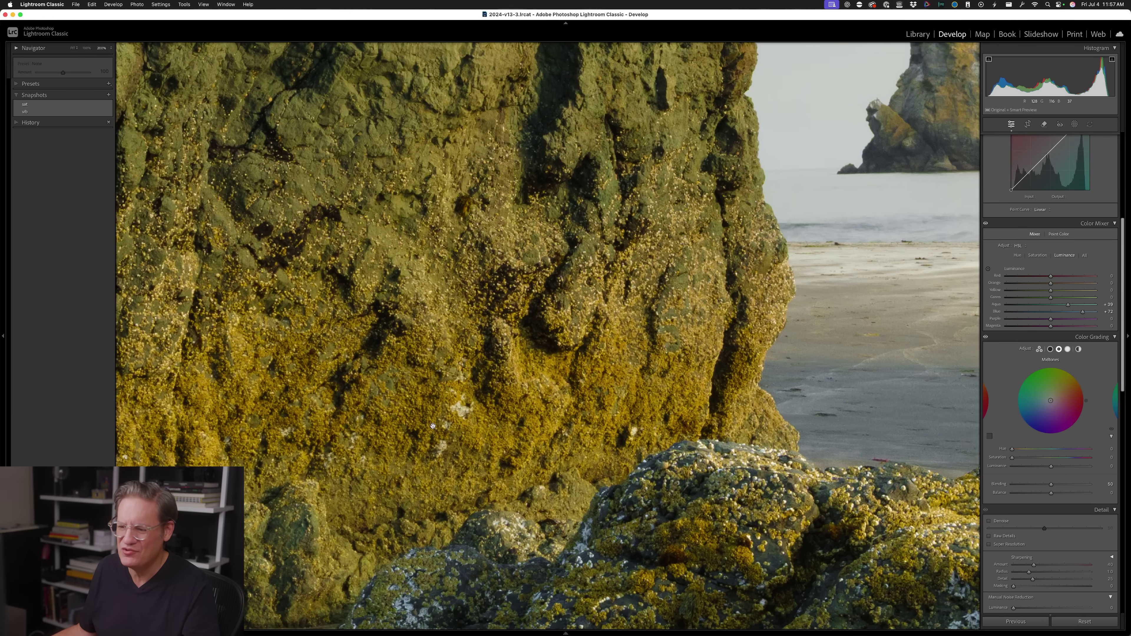
pyautogui.scroll(-10, 465, 352)
pyautogui.hscroll(10, 465, 352)
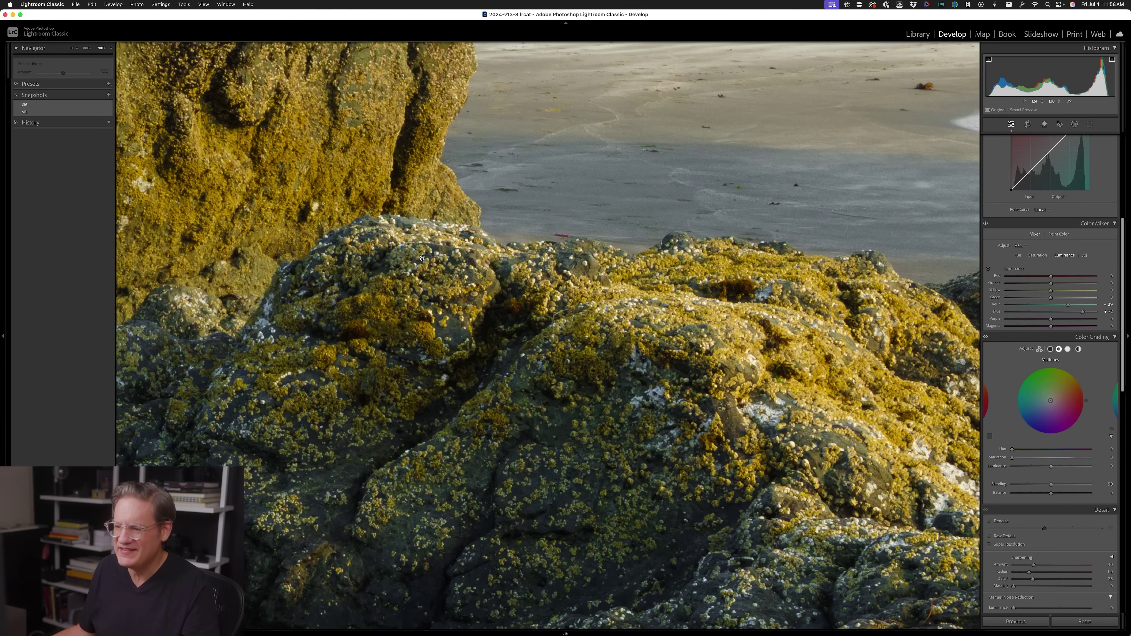
pyautogui.moveTo(656, 350); pyautogui.dragTo(434, 310)
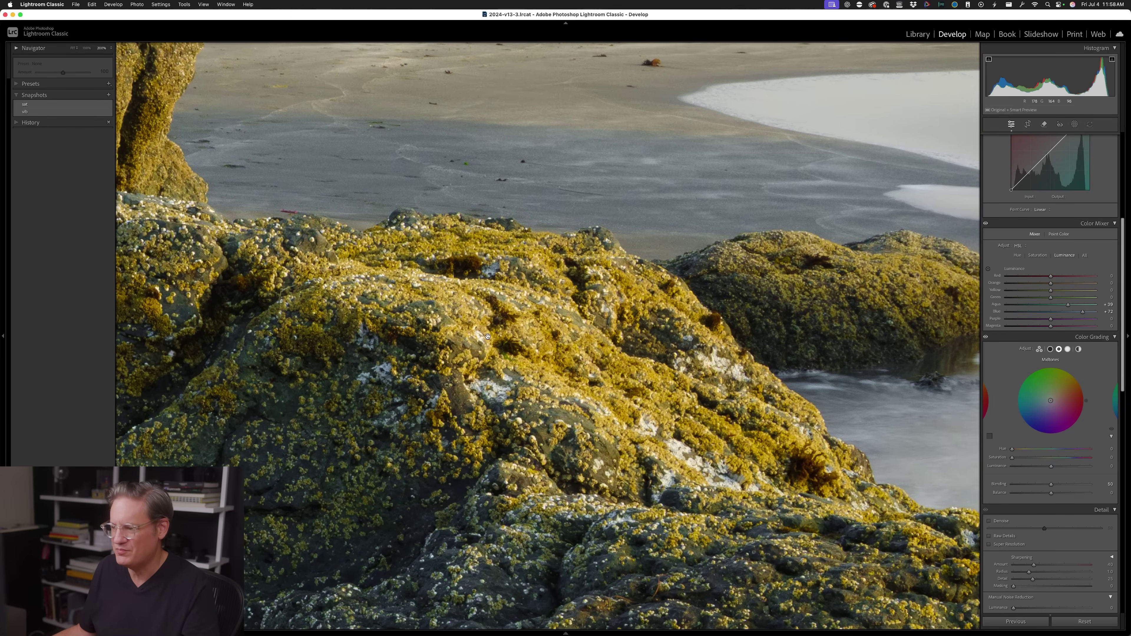
pyautogui.hscroll(5, 450, 315)
pyautogui.scroll(-2, 450, 315)
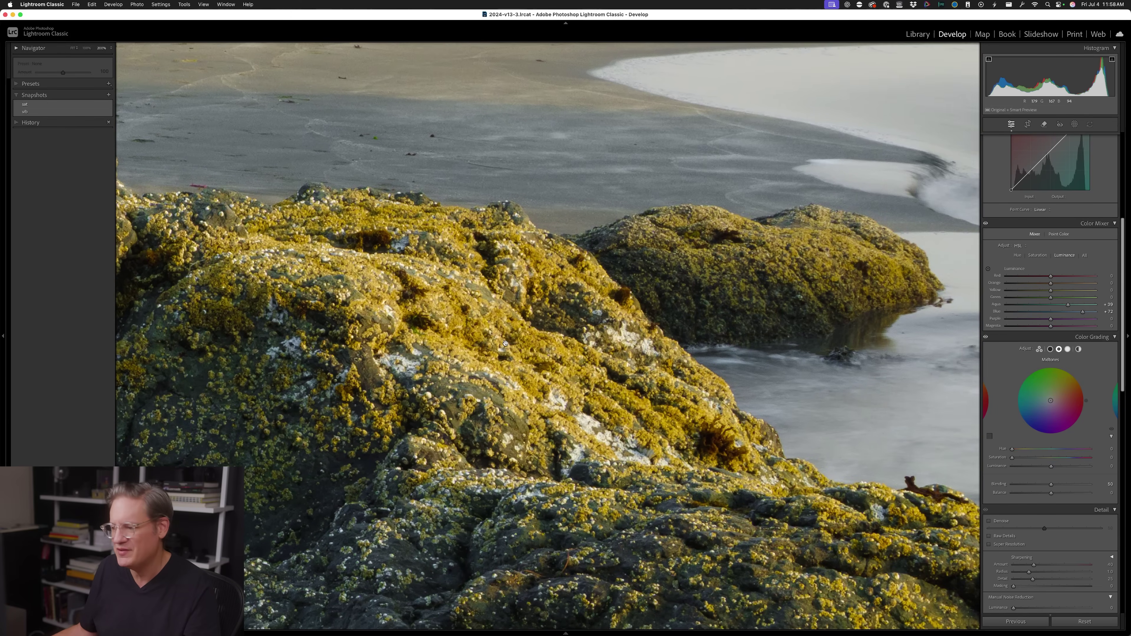
pyautogui.moveTo(506, 344); pyautogui.dragTo(689, 360)
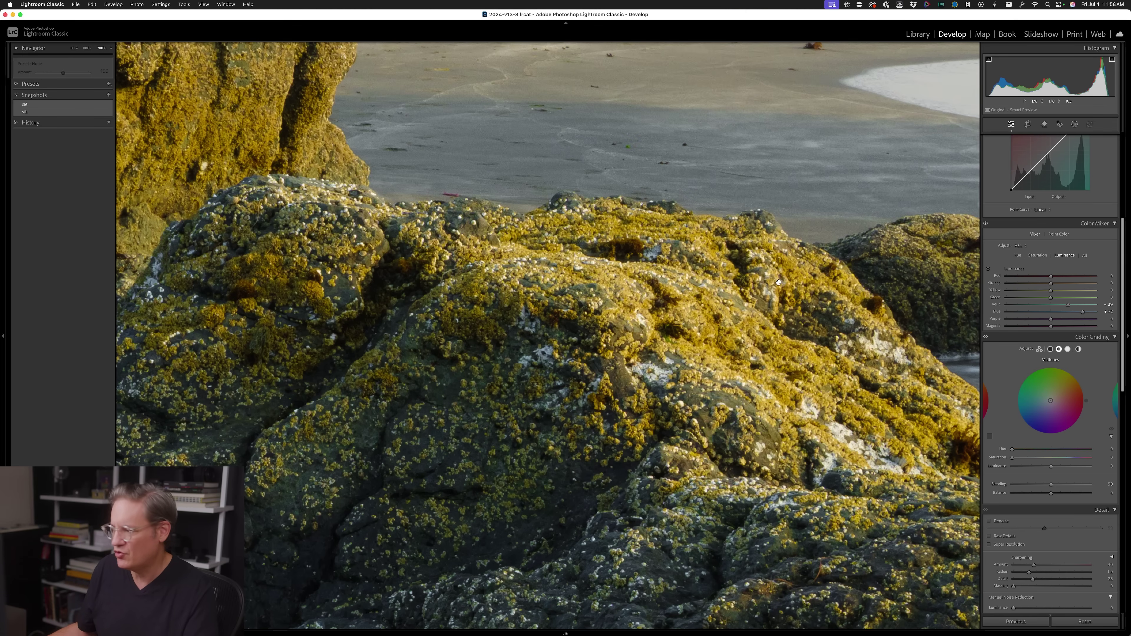
# Shift the Color Mixer hues to -13 for Orange, -6 for Yellow and +3 for Red.
pyautogui.click(1018, 255)
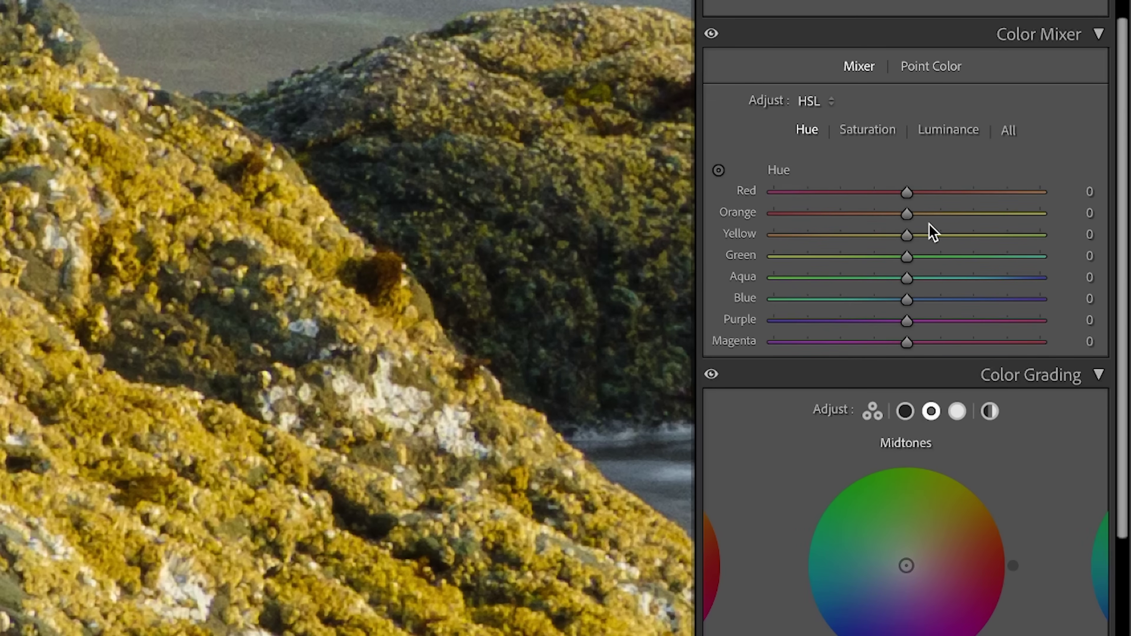
pyautogui.moveTo(909, 212); pyautogui.dragTo(892, 211)
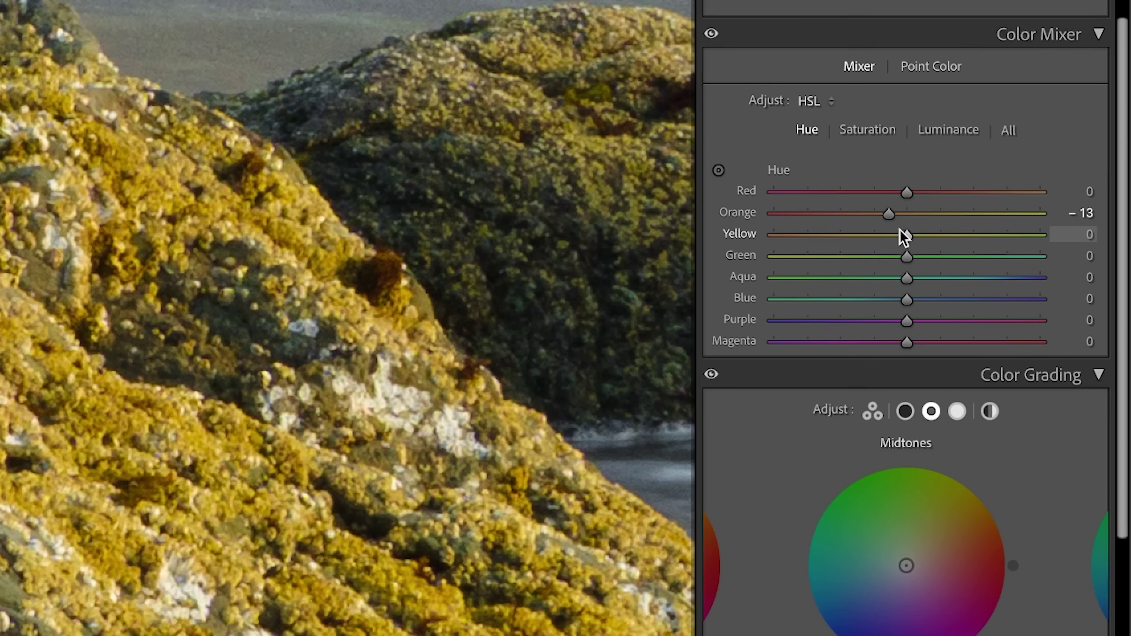
pyautogui.moveTo(906, 234); pyautogui.dragTo(900, 234)
pyautogui.moveTo(908, 192); pyautogui.dragTo(917, 186)
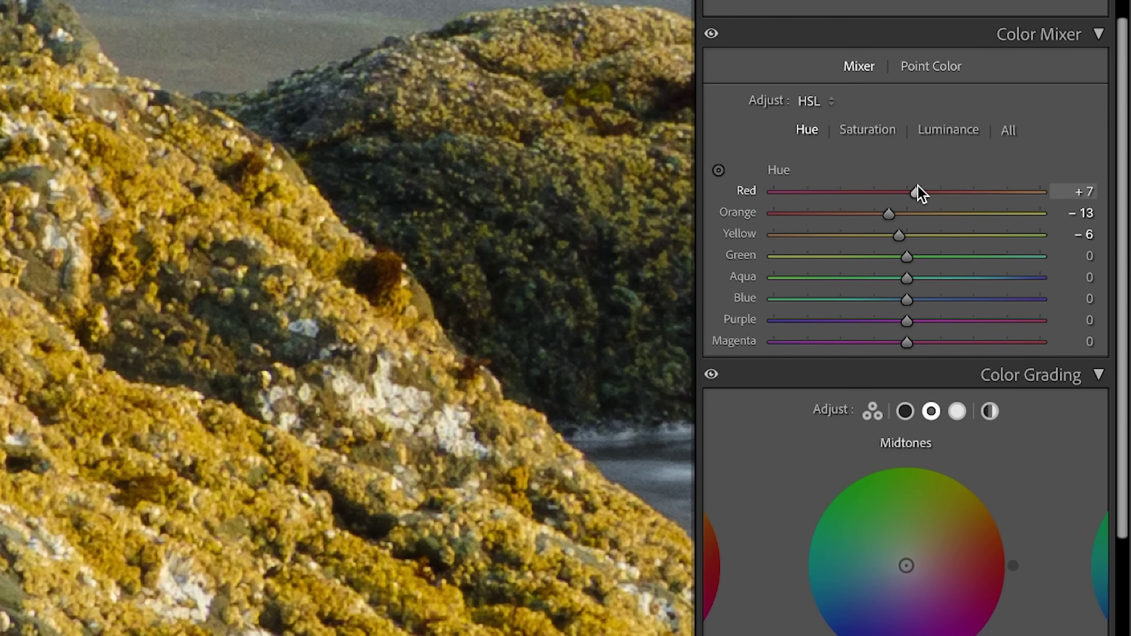
pyautogui.moveTo(918, 186); pyautogui.dragTo(913, 185)
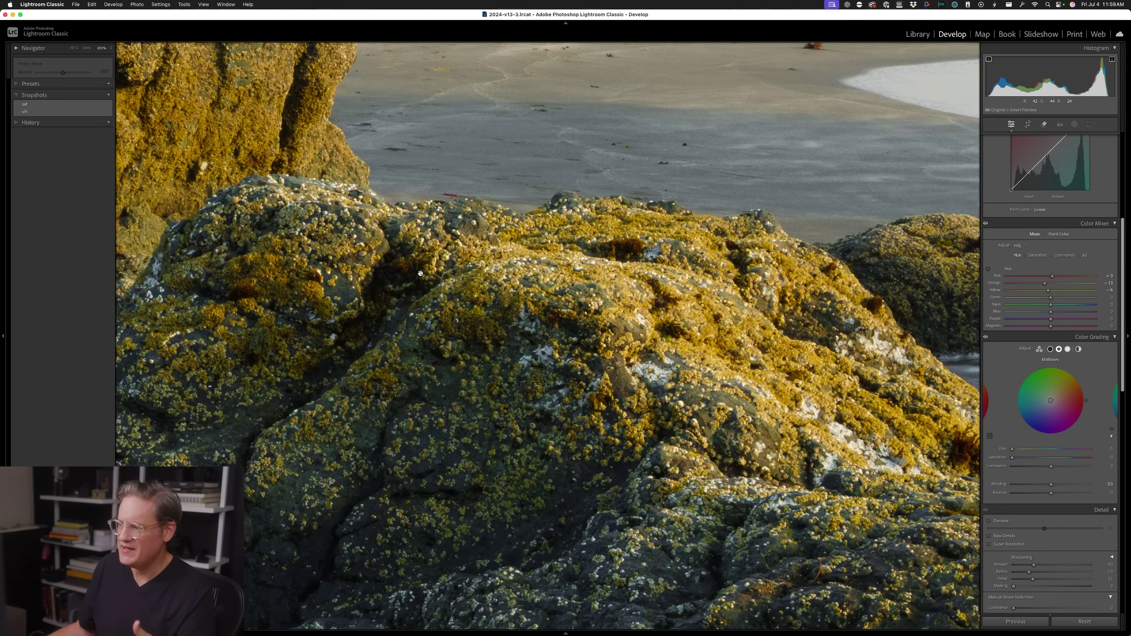
# Review the whole photo and the foreground rocks, comparing them with and without the Color Mixer adjustments.
pyautogui.click(505, 295)
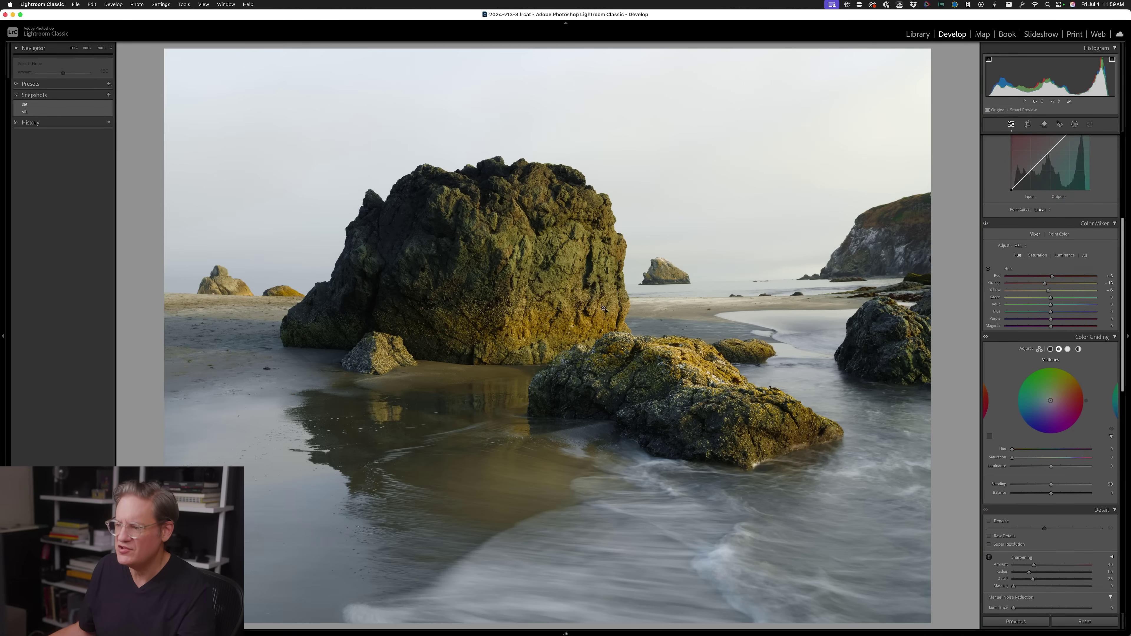
pyautogui.click(505, 296)
pyautogui.moveTo(958, 491); pyautogui.dragTo(686, 306)
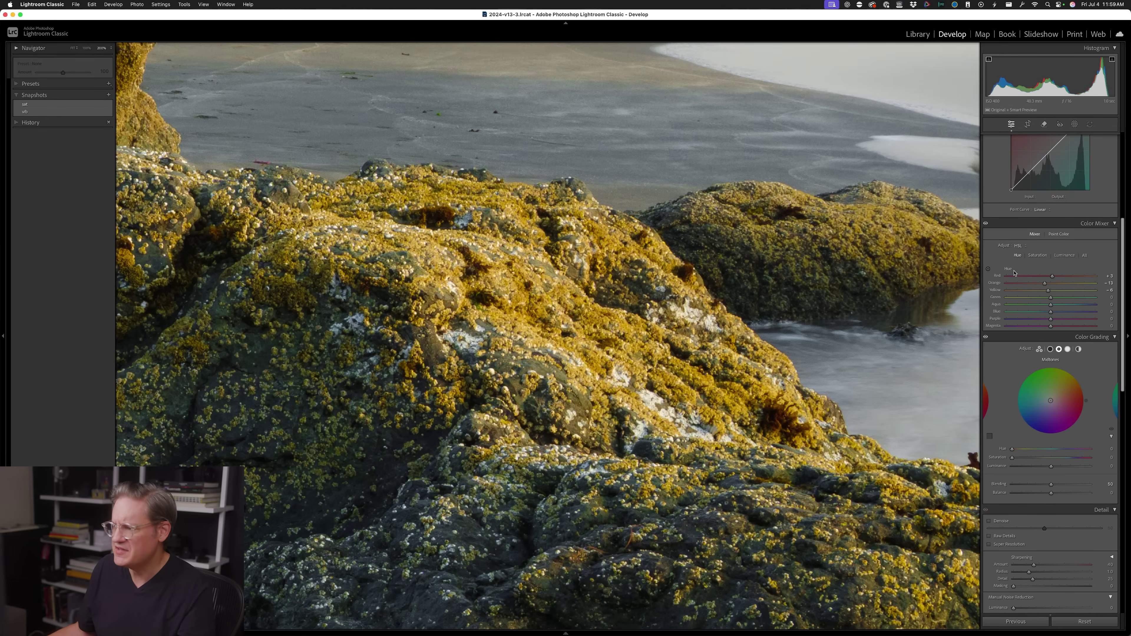
pyautogui.click(986, 224)
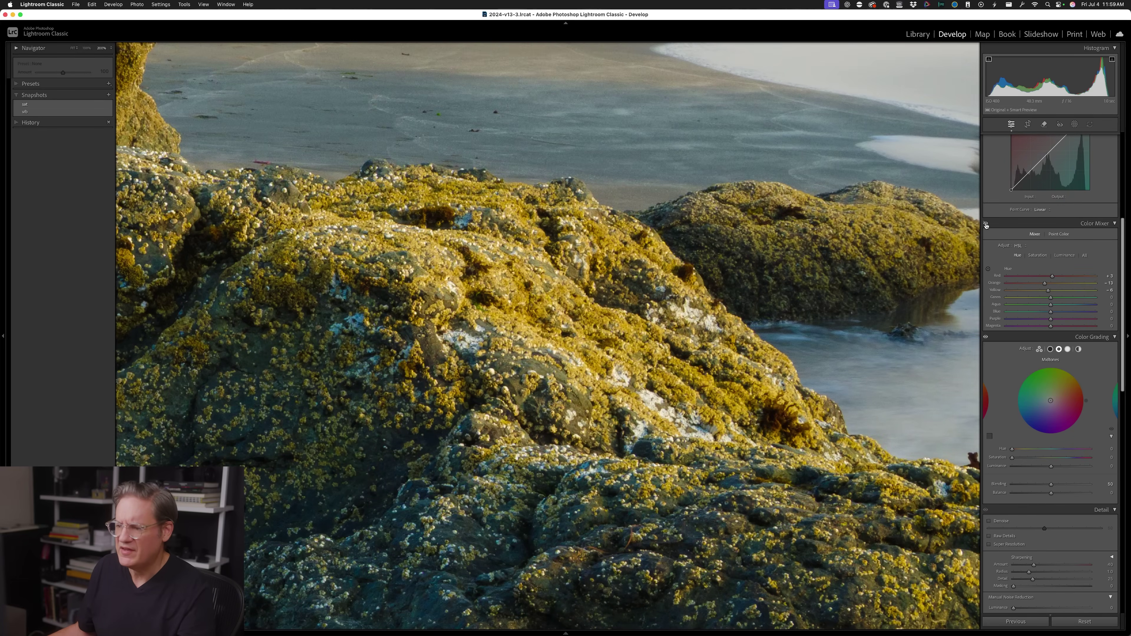
pyautogui.click(986, 224)
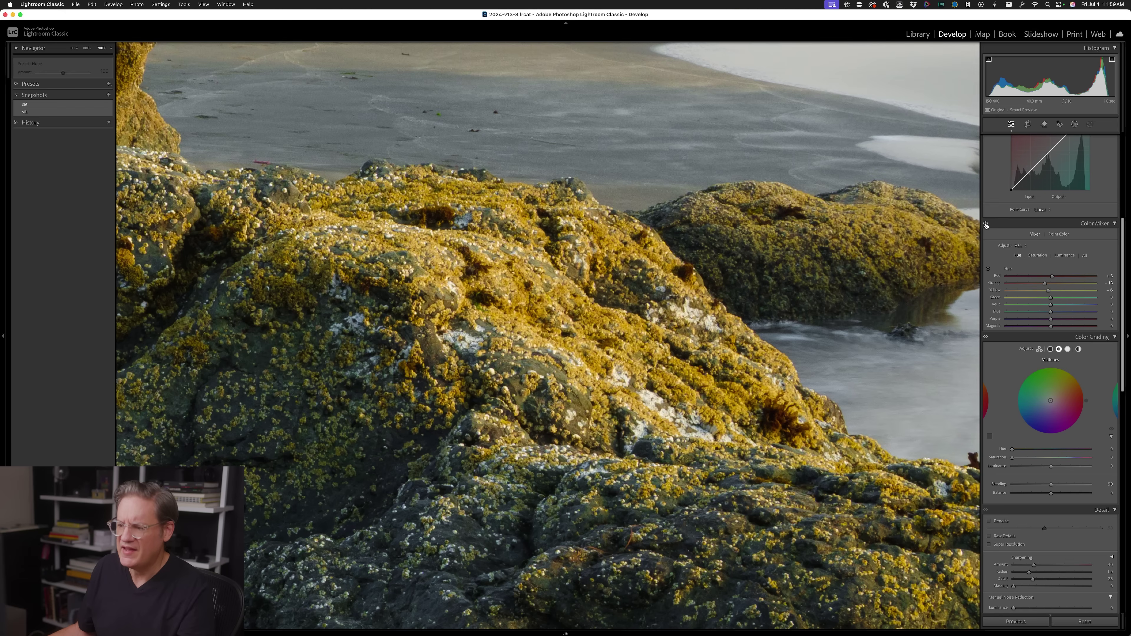
pyautogui.click(986, 224)
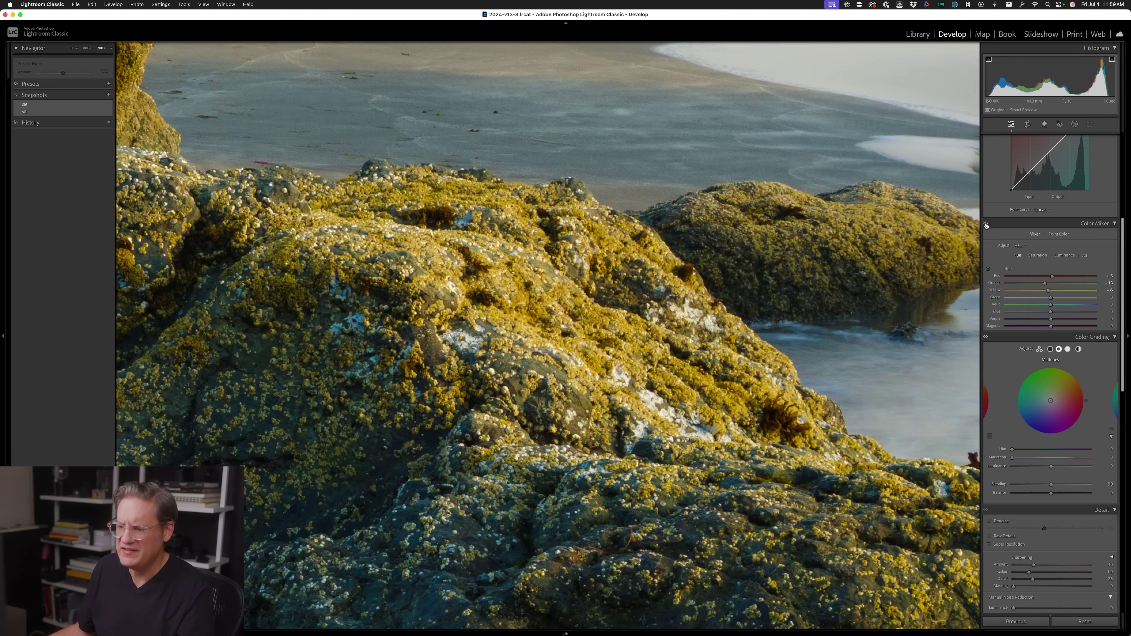
pyautogui.click(986, 225)
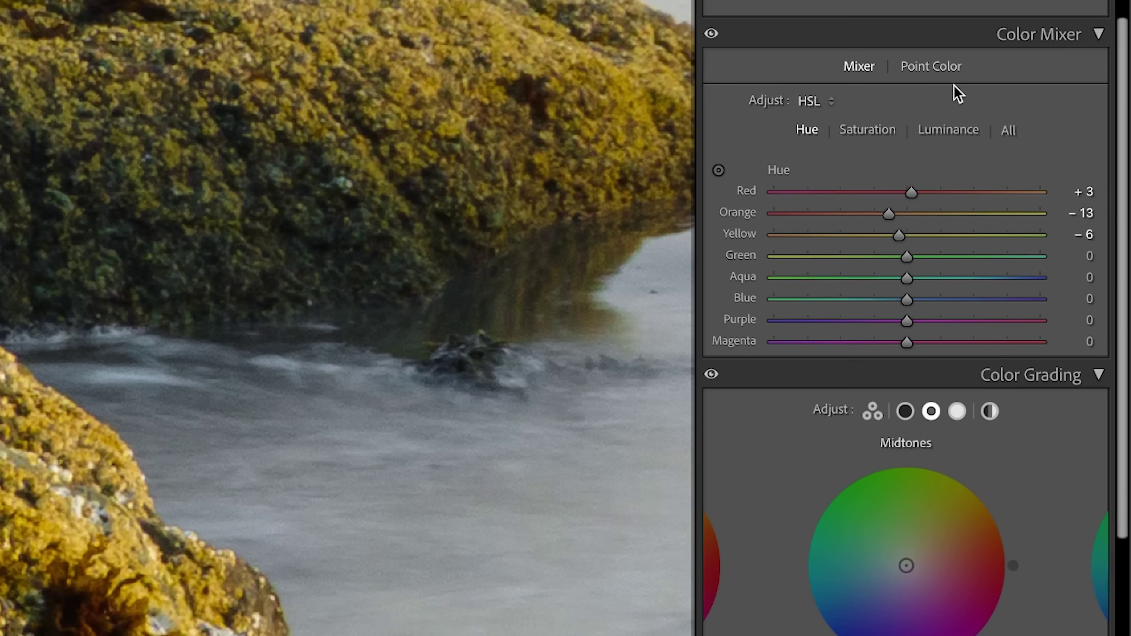
# Lower the Orange luminance to about -10, slightly darken Yellow, and fine-tune the Red luminance.
pyautogui.click(957, 134)
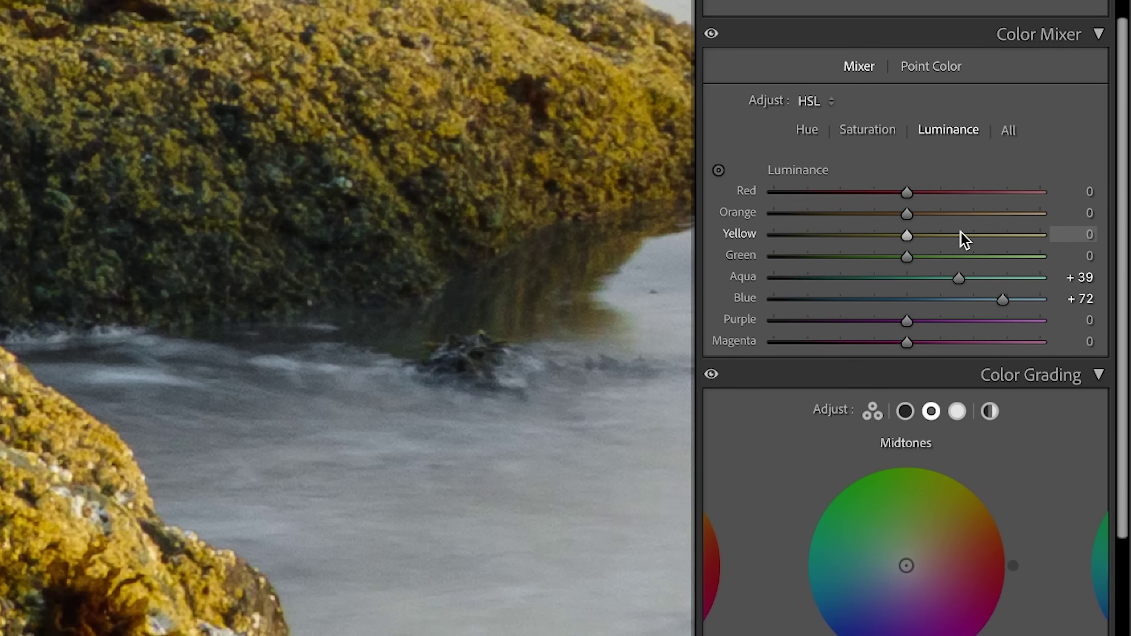
pyautogui.moveTo(907, 214)
pyautogui.mouseDown()
pyautogui.moveTo(894, 215)
pyautogui.moveTo(894, 231)
pyautogui.mouseUp()
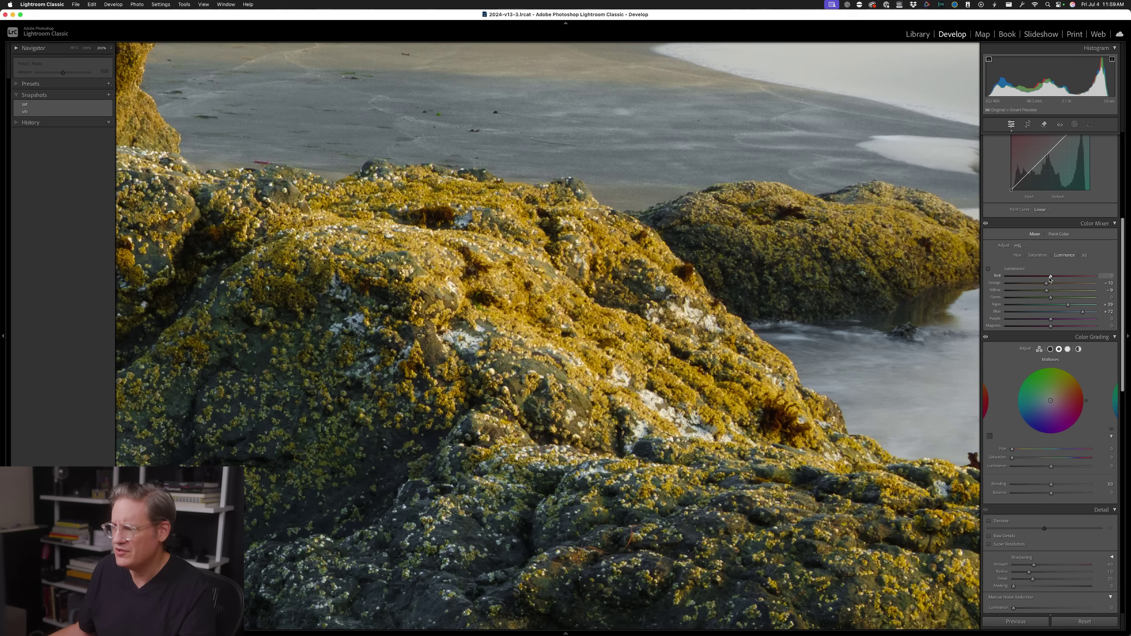
pyautogui.moveTo(1051, 276); pyautogui.dragTo(1052, 278)
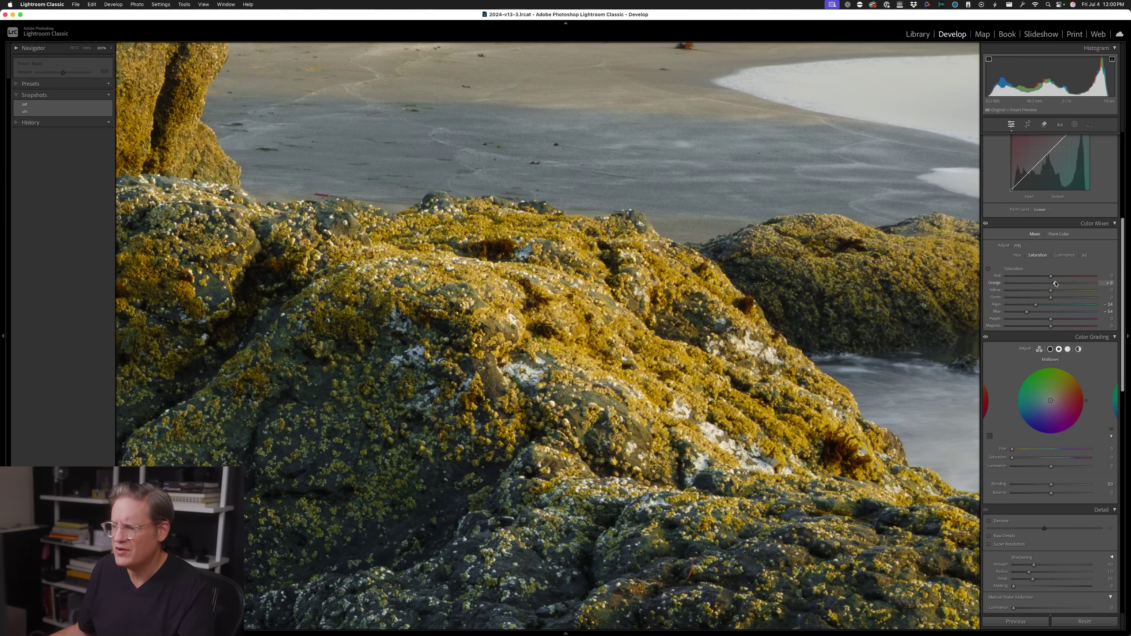
# Raise the Orange saturation to about +8 and Yellow to about +13, and compare the photo with the saved snapshot.
pyautogui.moveTo(1052, 291); pyautogui.dragTo(1054, 292)
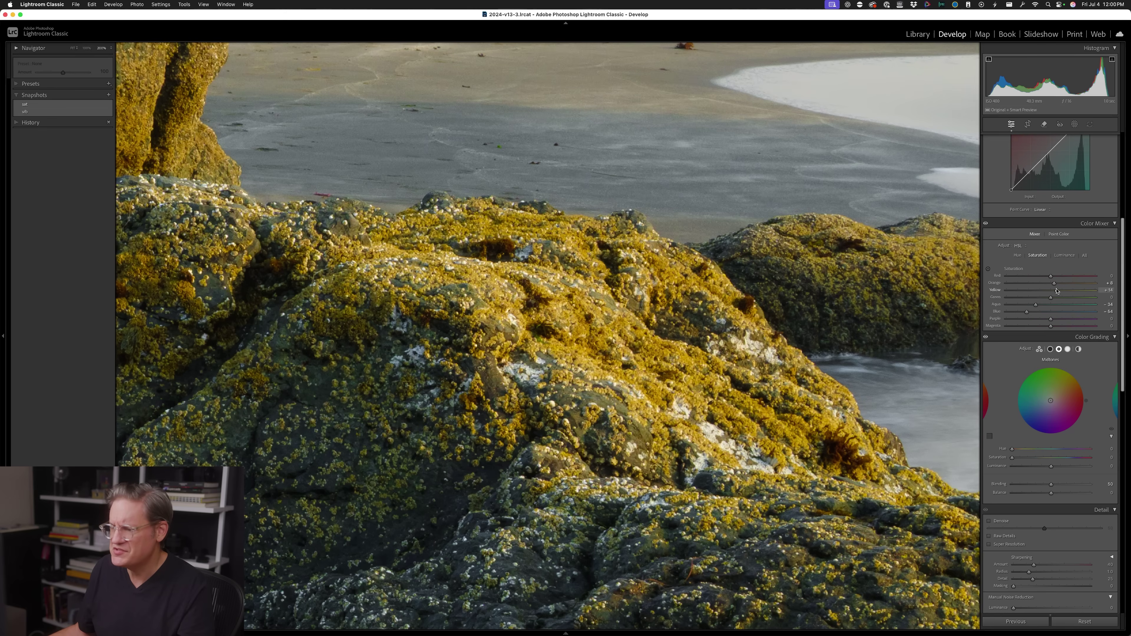
pyautogui.click(76, 112)
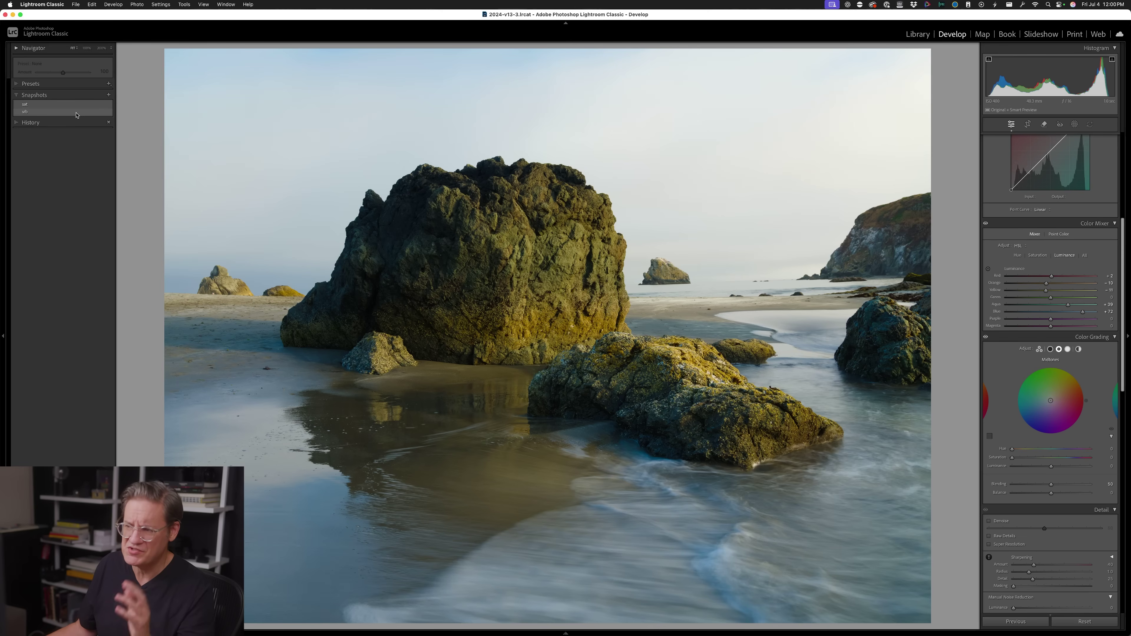